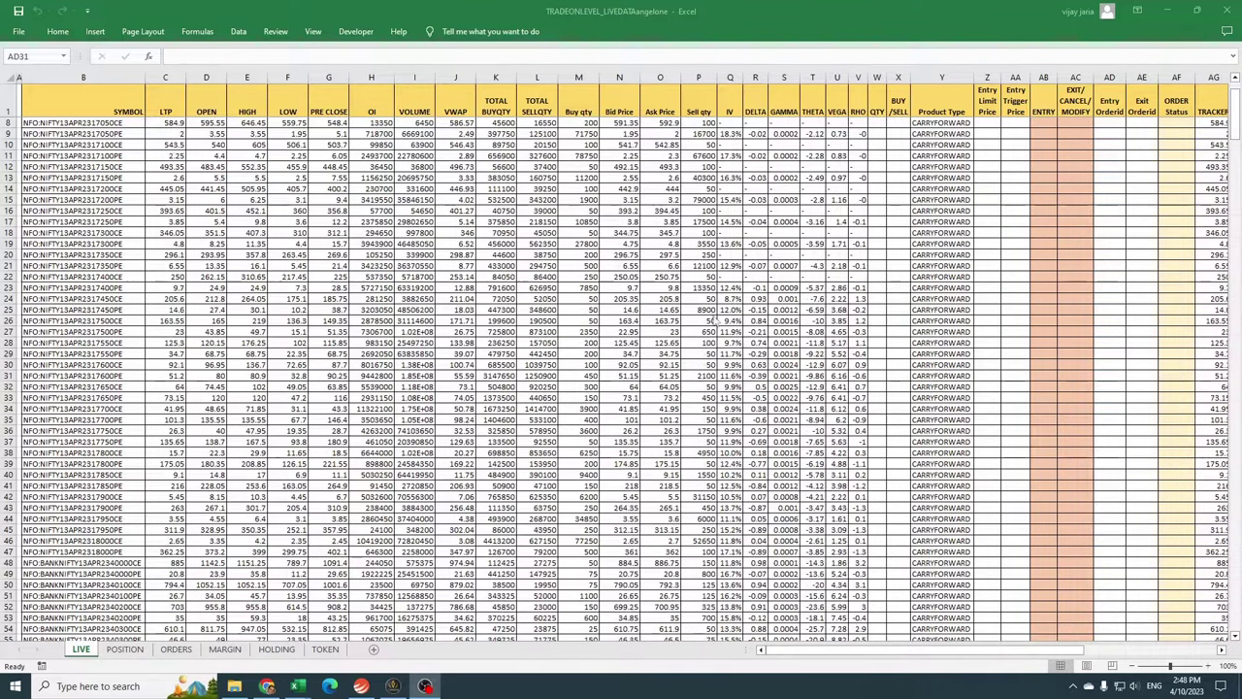
Hide columns D through V (OPEN to RHO) so LTP sits beside the order columns.
scroll(682, 331, up, 2)
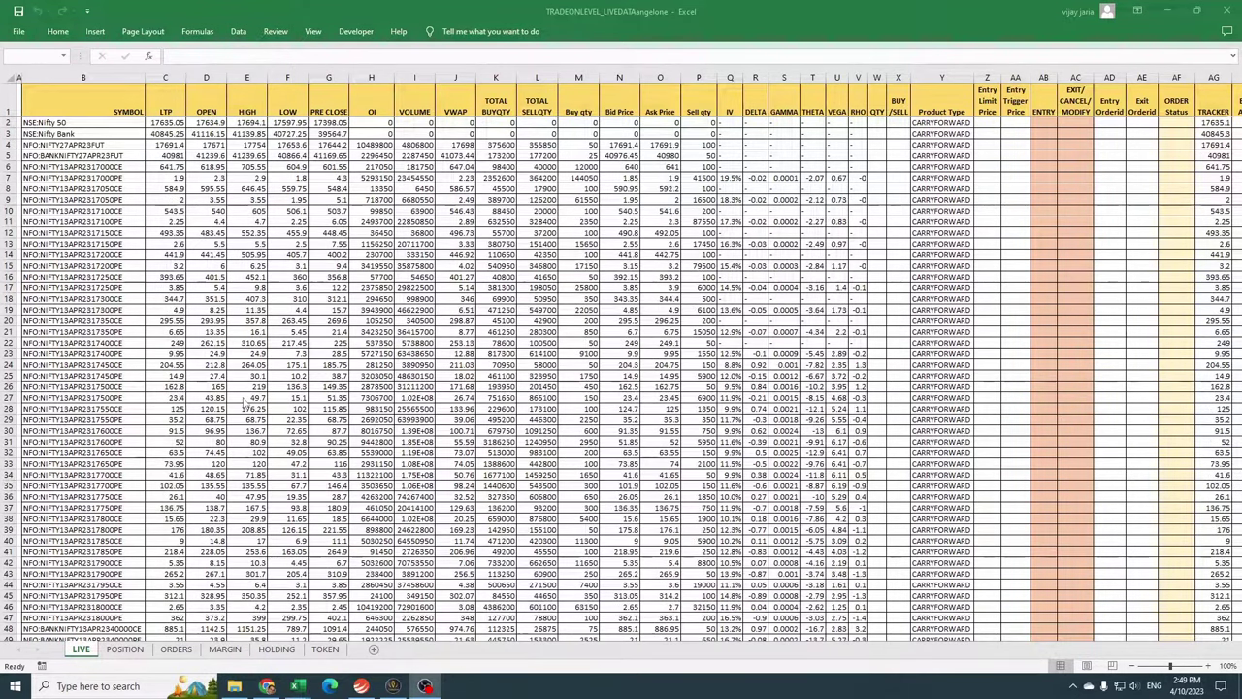
scroll(242, 388, down, 3)
scroll(242, 388, down, 3)
scroll(242, 388, down, 4)
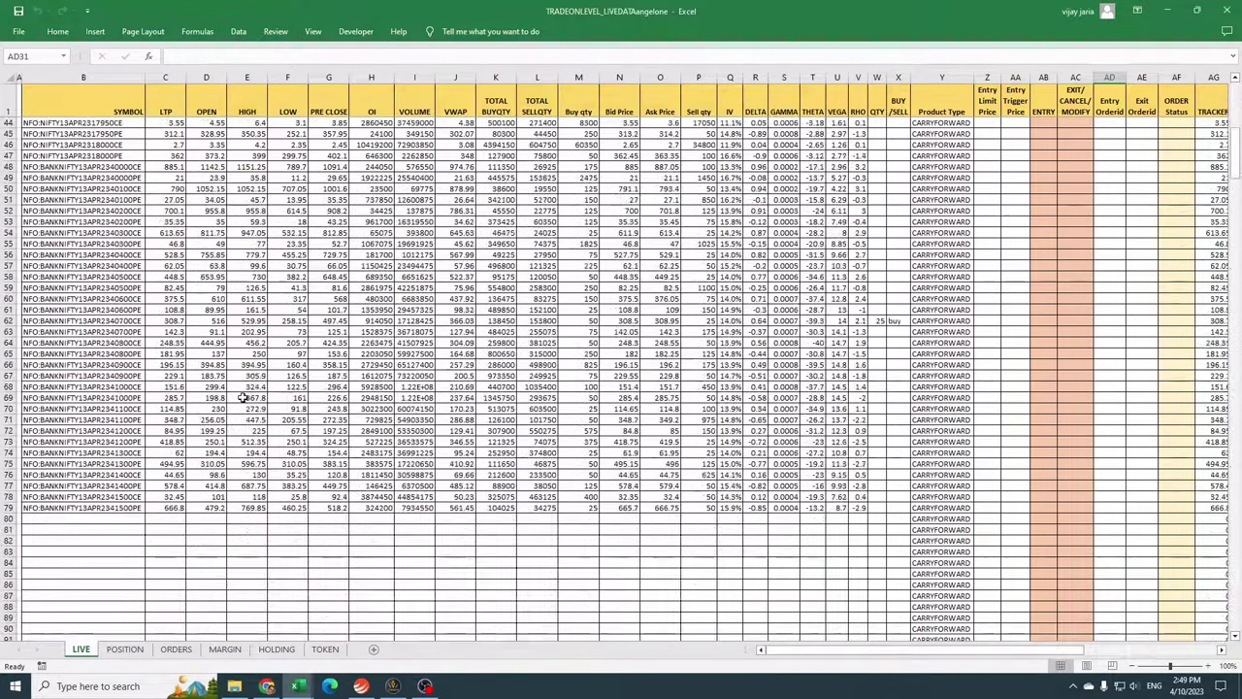
scroll(242, 397, up, 3)
scroll(243, 397, up, 4)
scroll(243, 398, up, 3)
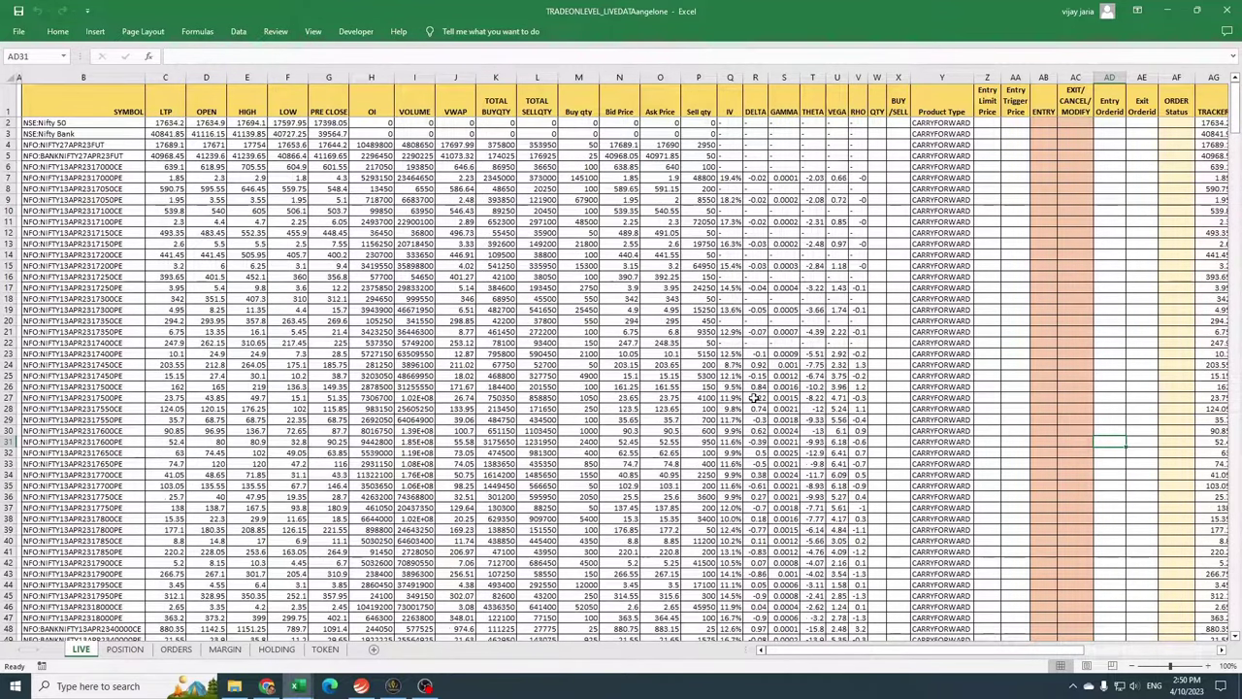
mouse_move(206, 78)
mouse_down()
mouse_move(546, 94)
mouse_move(888, 83)
mouse_up()
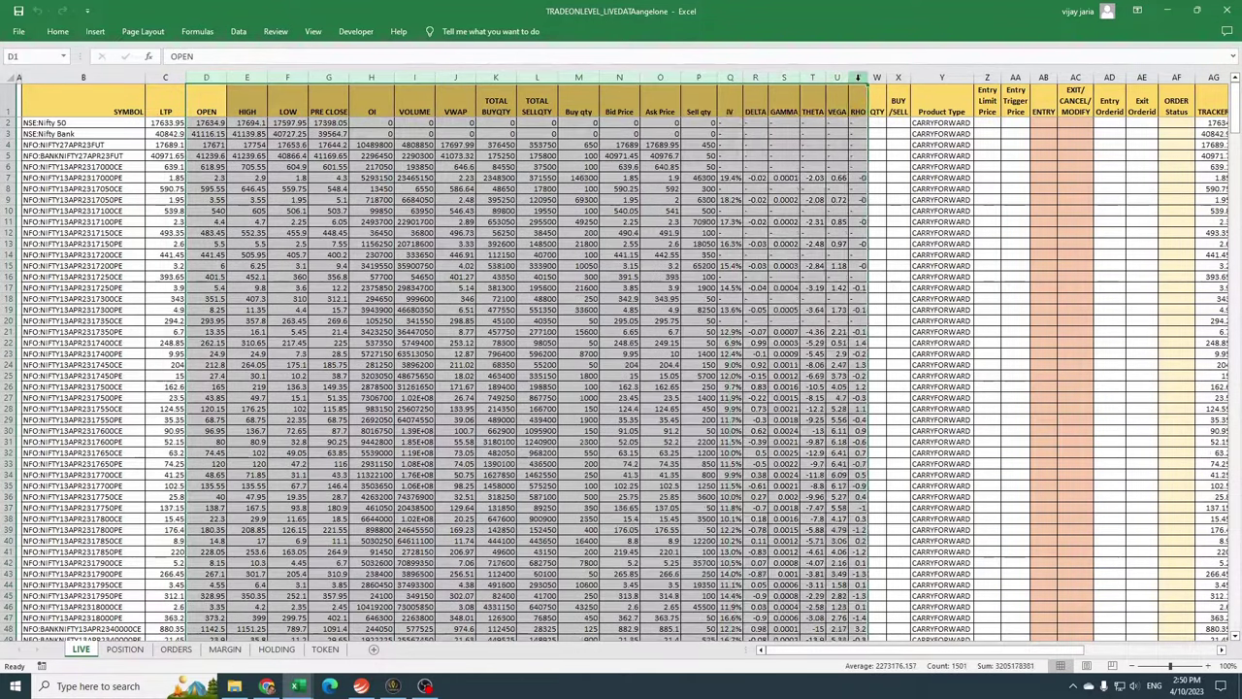
right_click(858, 83)
click(888, 272)
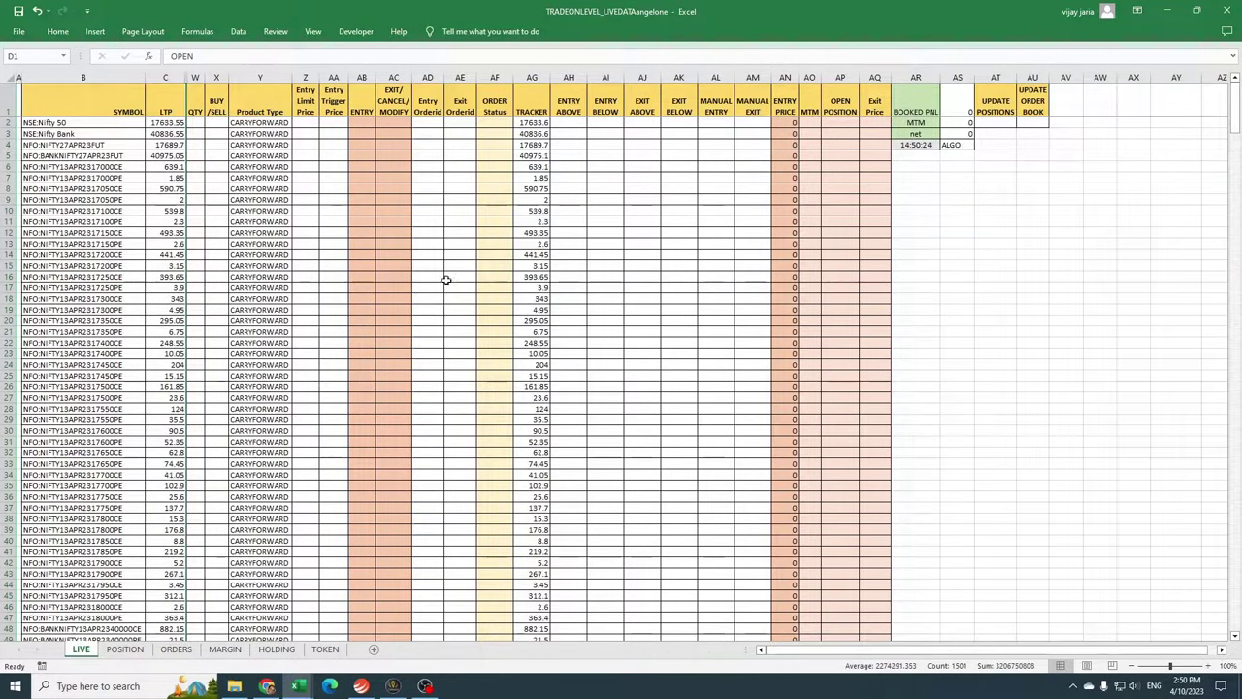
Review the ORDER Status and TRACKER cells, then switch the AS4 mode to MANUAL.
click(492, 240)
drag(532, 133, 544, 473)
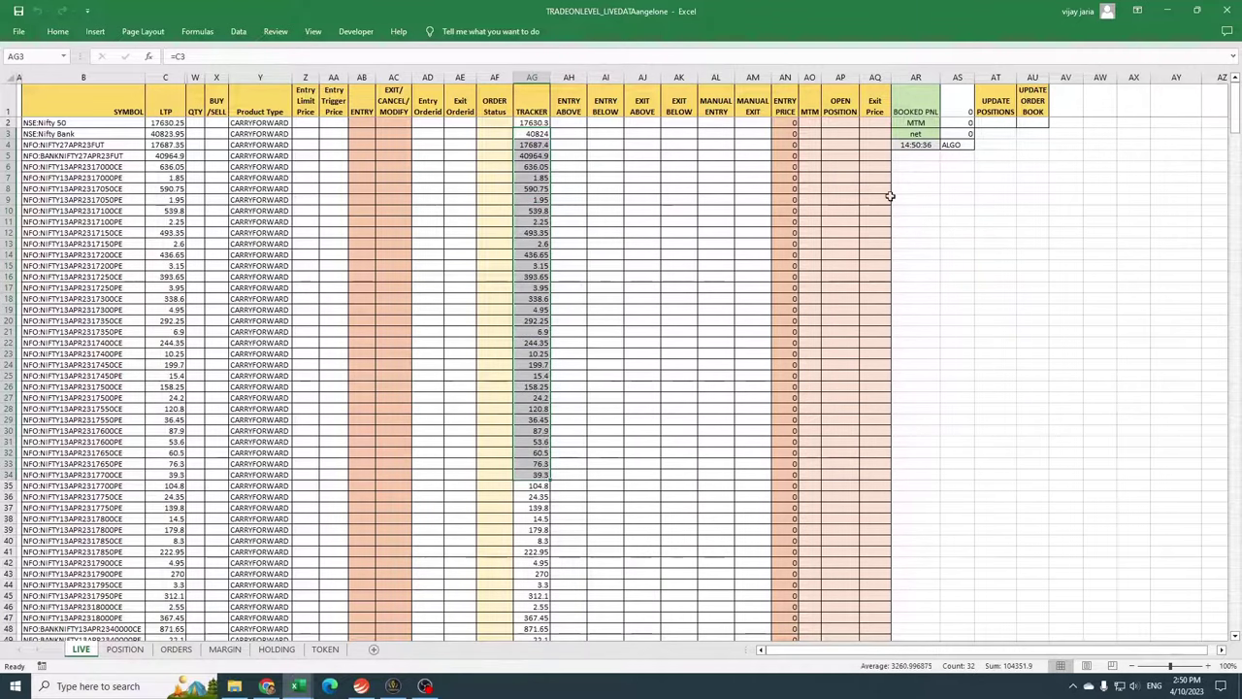
click(933, 188)
click(948, 145)
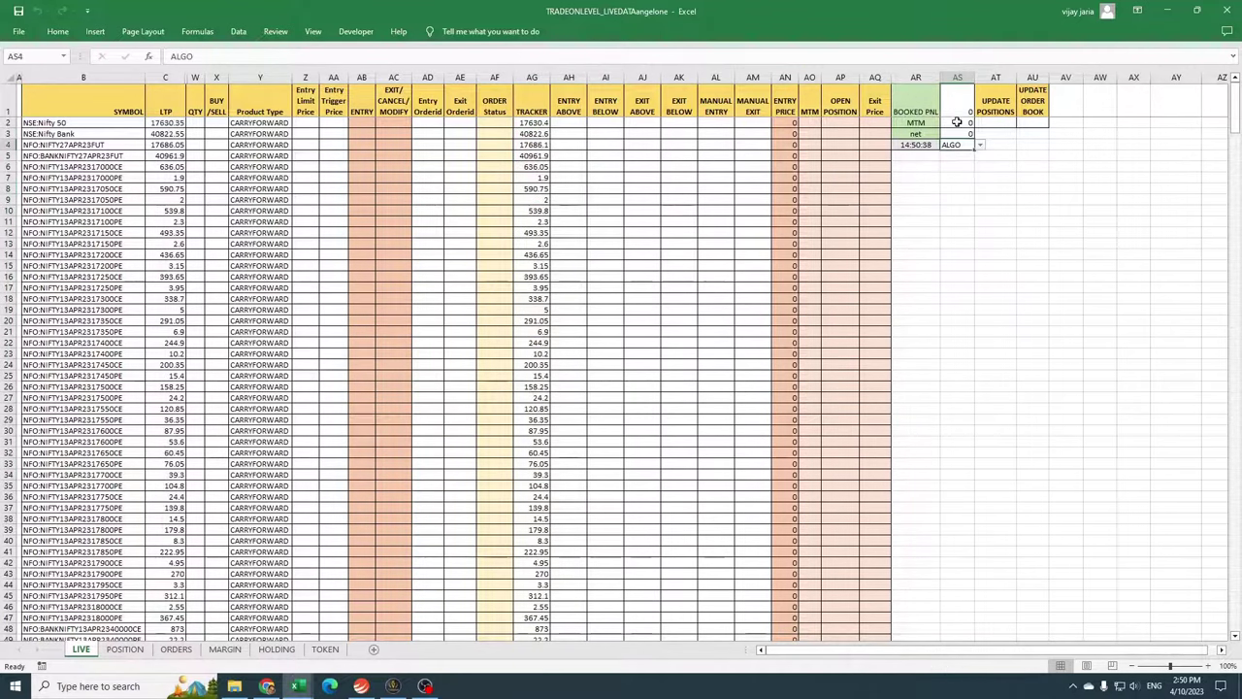
click(980, 145)
click(966, 163)
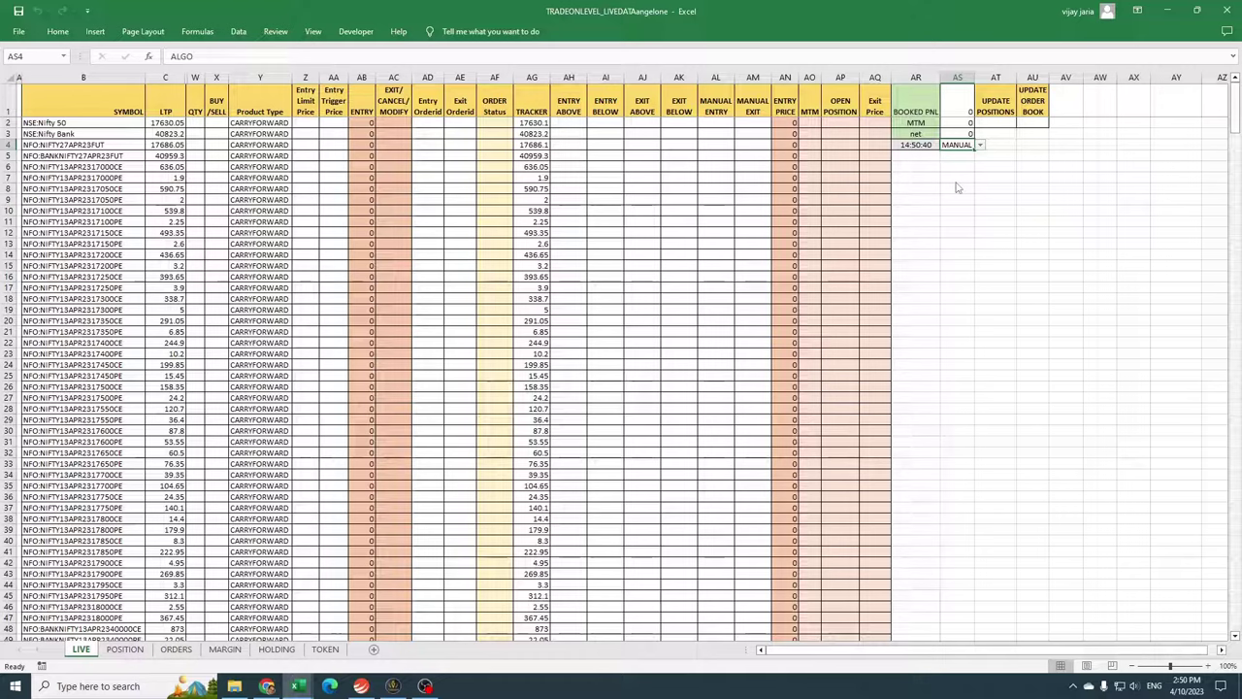
click(980, 144)
click(956, 163)
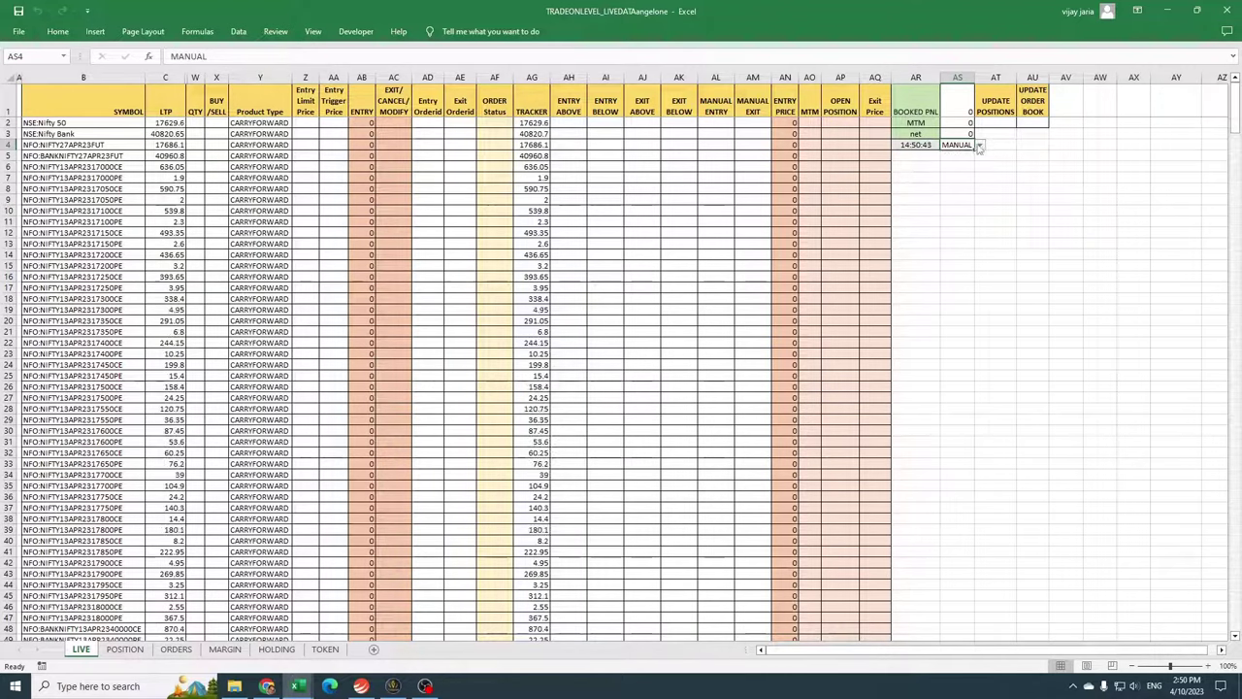
Set the AS4 trading mode back to ALGO and check the LTP and B3 symbol cells.
drag(577, 159, 736, 246)
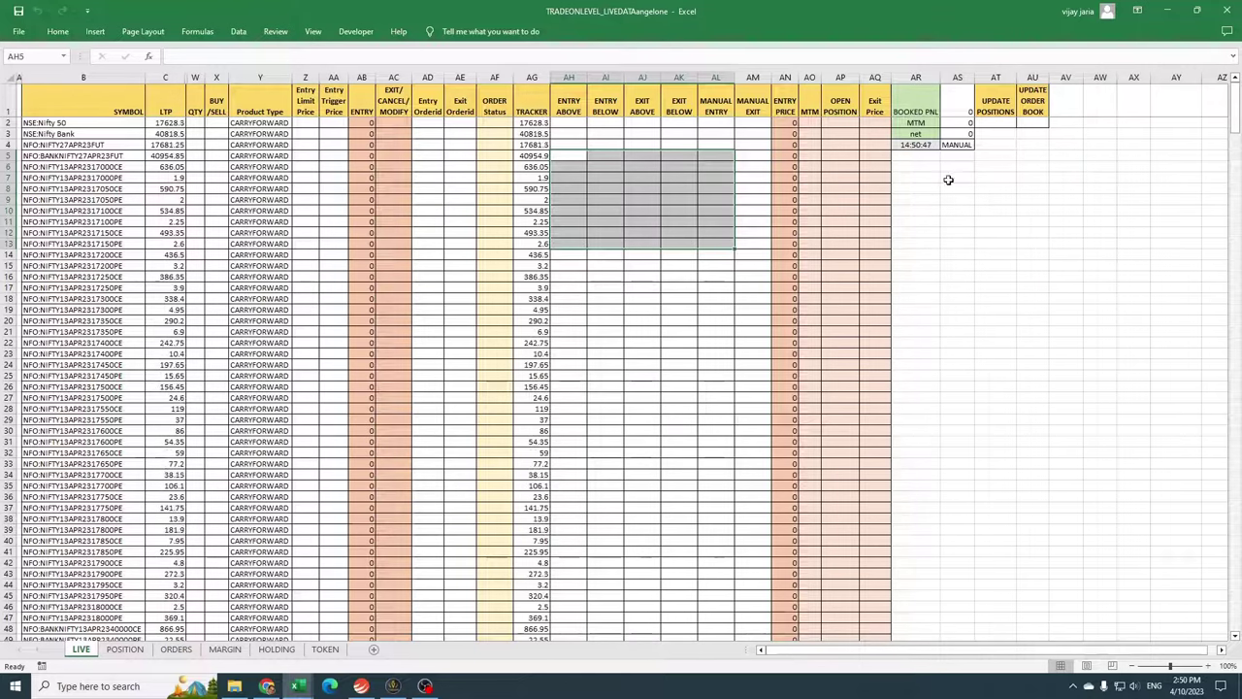
click(959, 144)
click(979, 144)
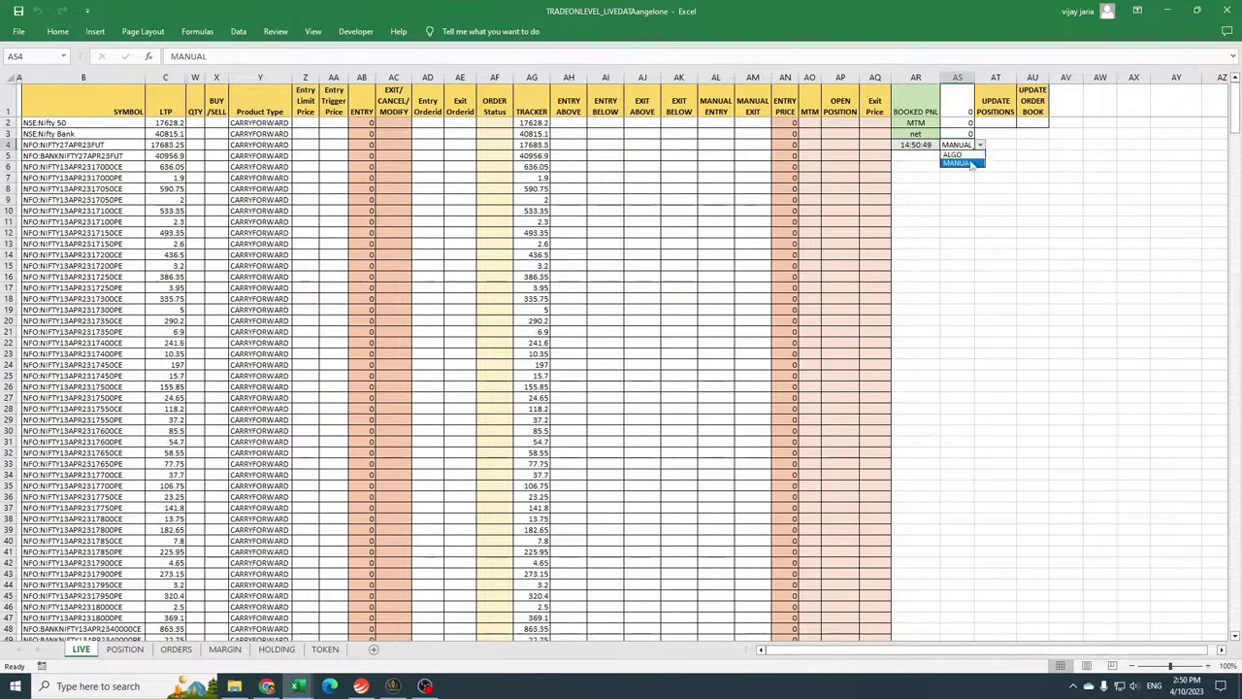
click(956, 155)
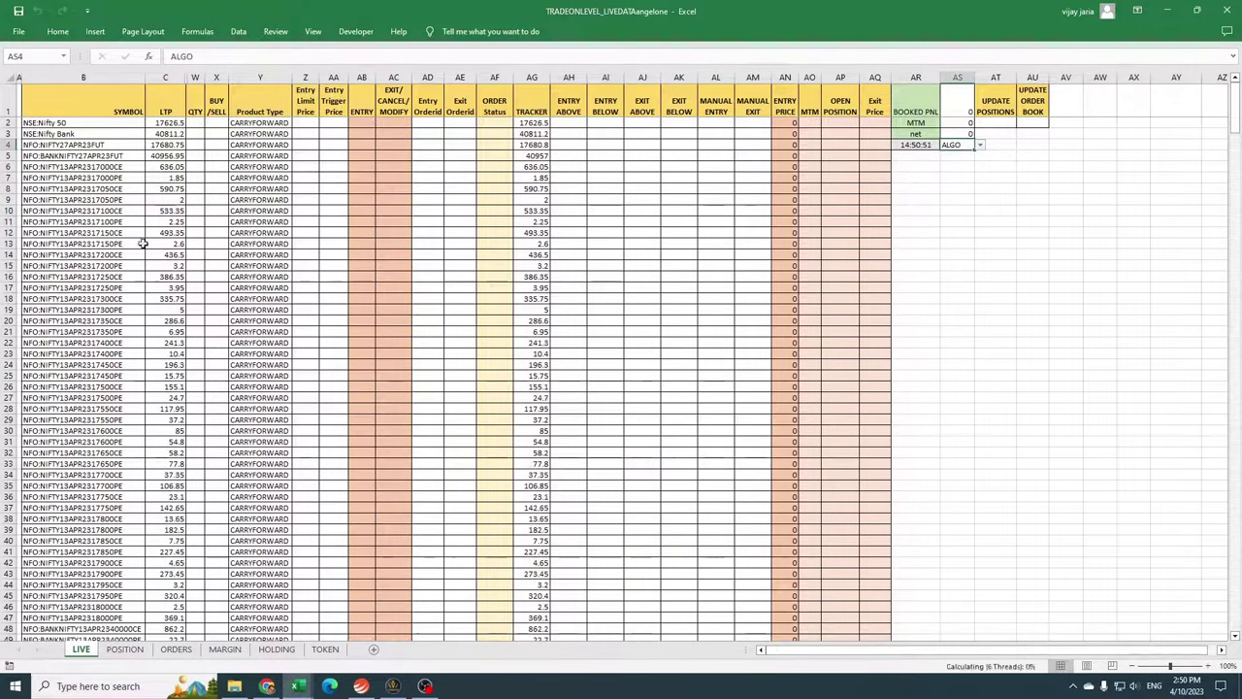
click(165, 177)
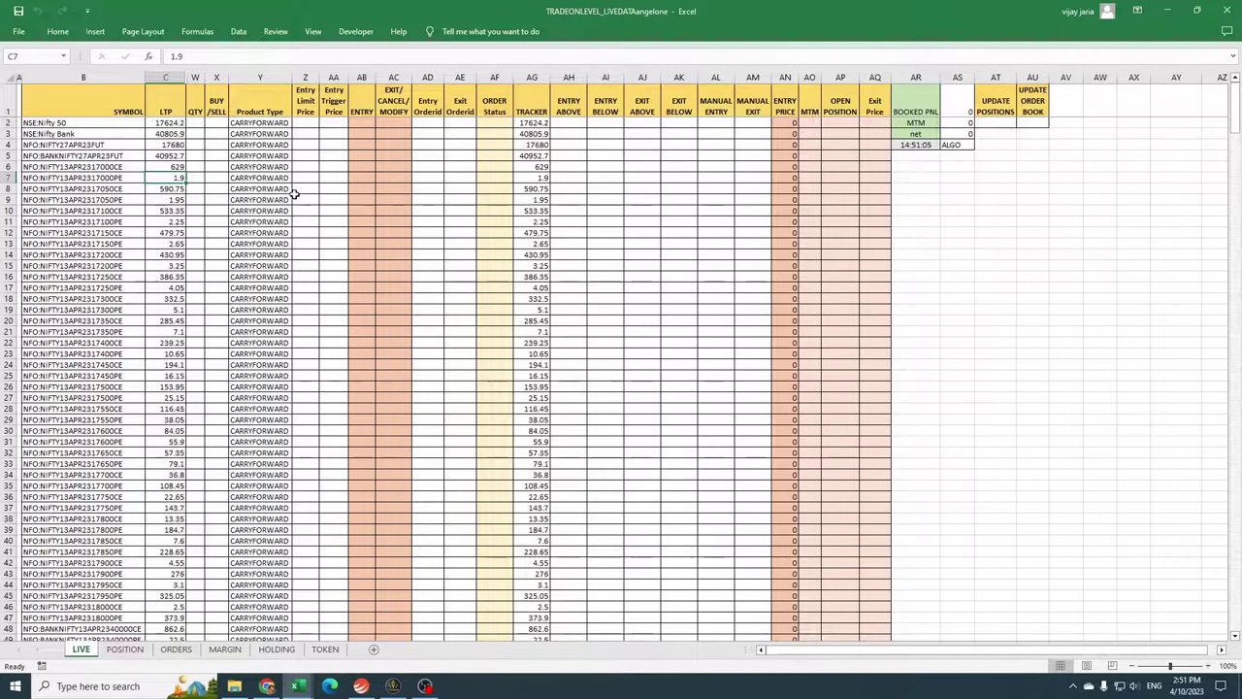
click(97, 134)
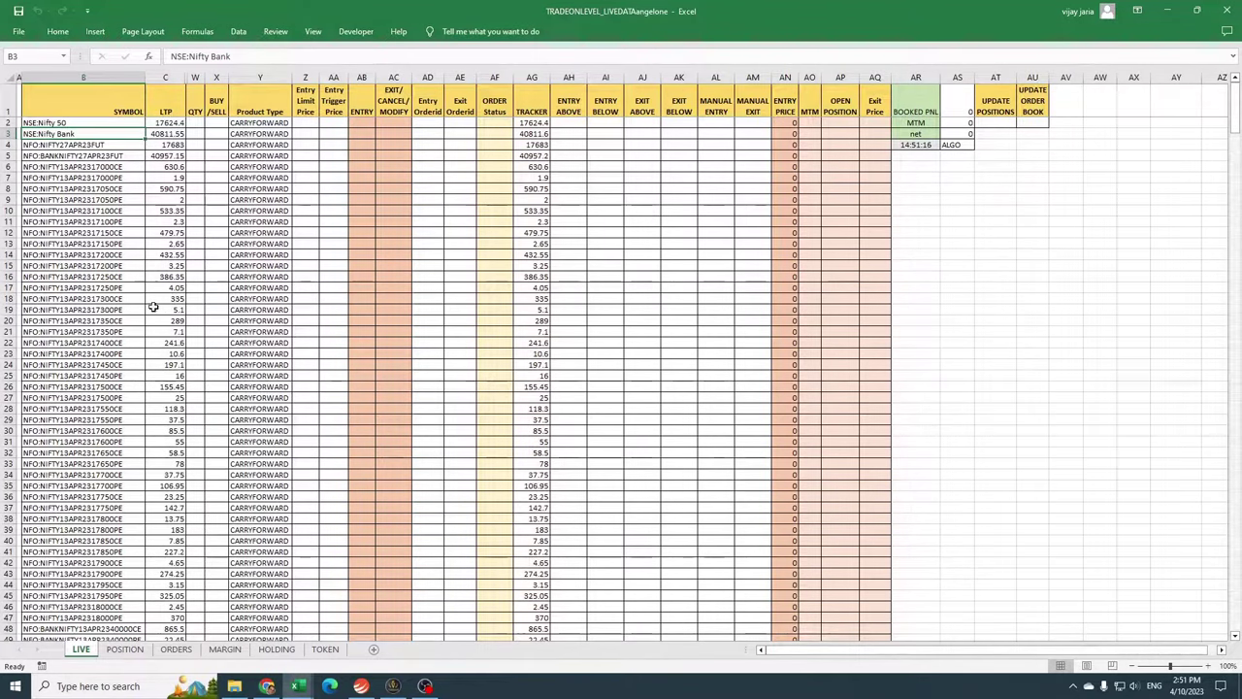
Make the TRACKER cell AG64 reference the Nifty Bank LTP with the formula =C3.
scroll(152, 308, down, 6)
scroll(107, 419, down, 6)
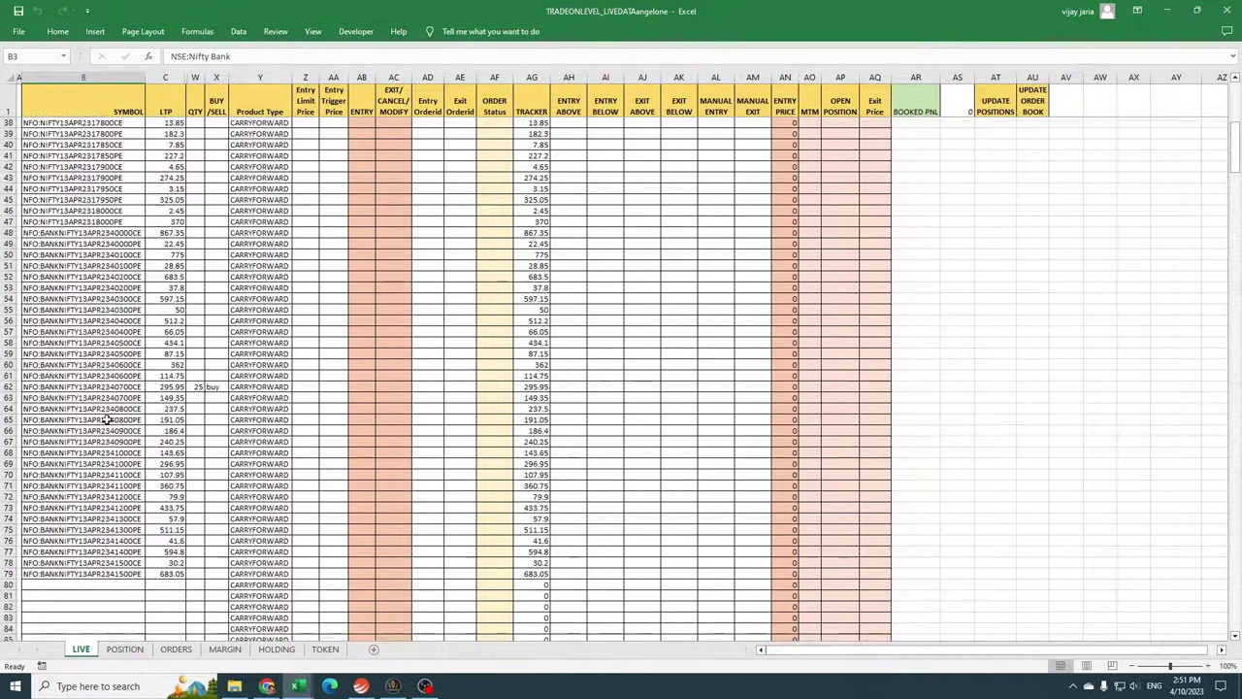
scroll(107, 419, down, 2)
drag(111, 343, 858, 355)
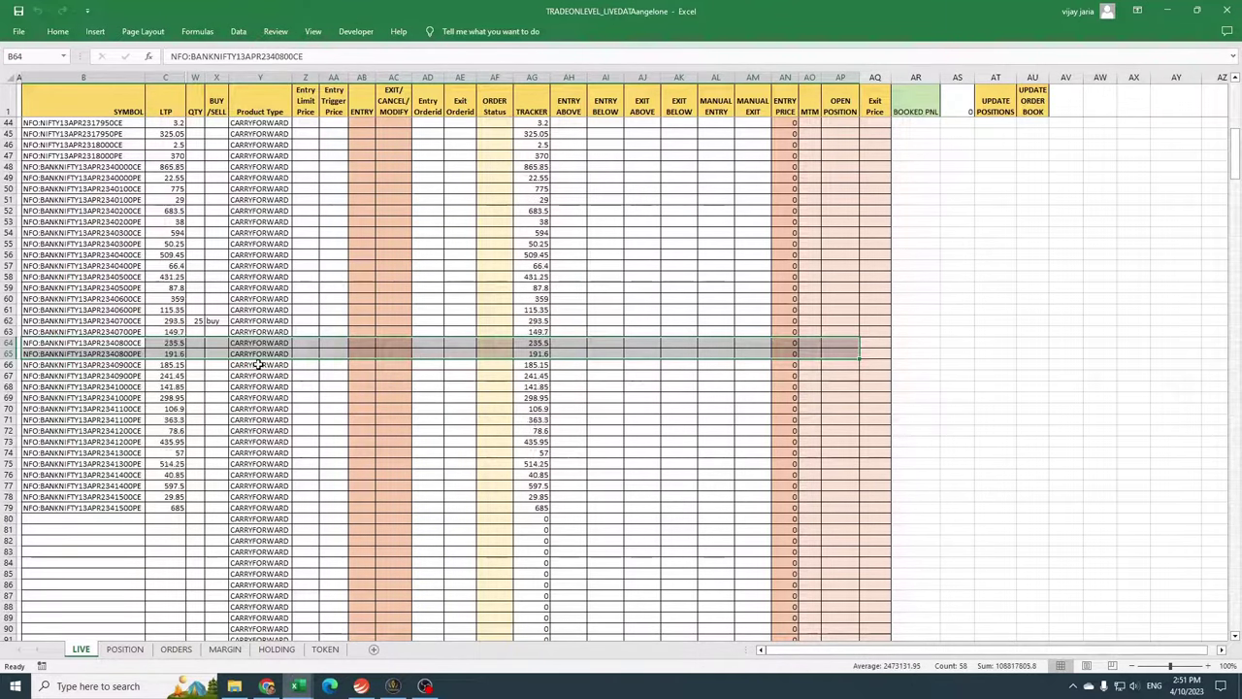
click(532, 342)
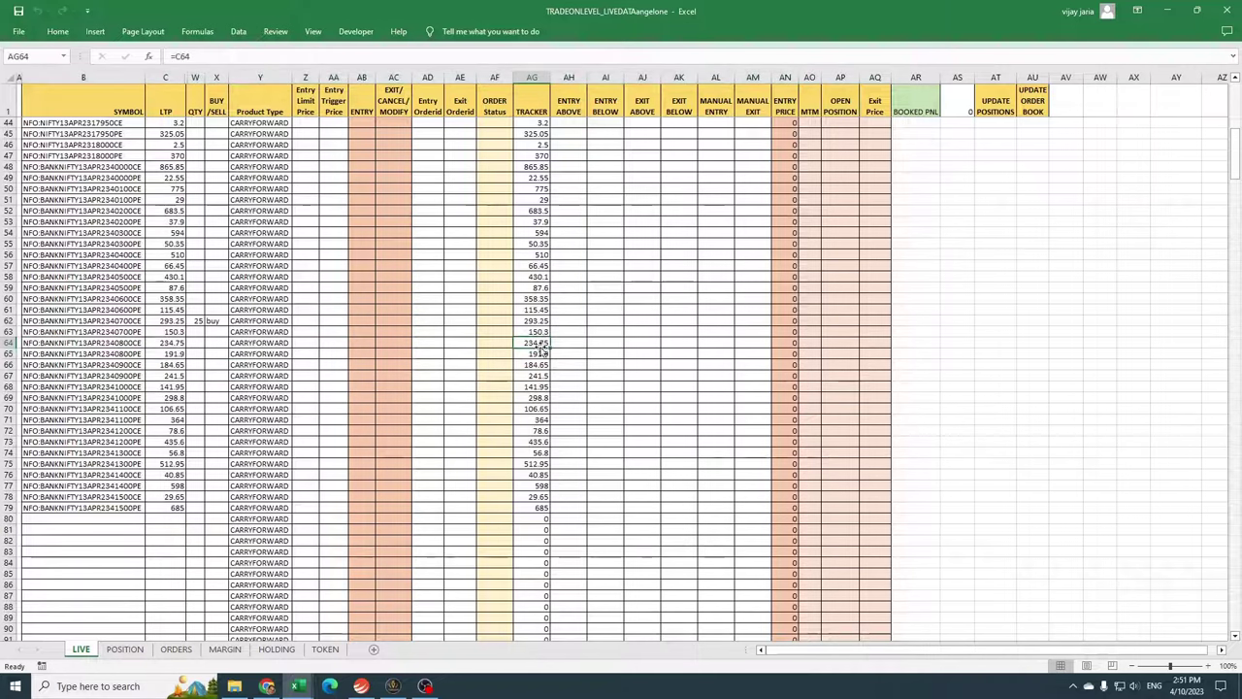
text(=)
scroll(289, 366, up, 14)
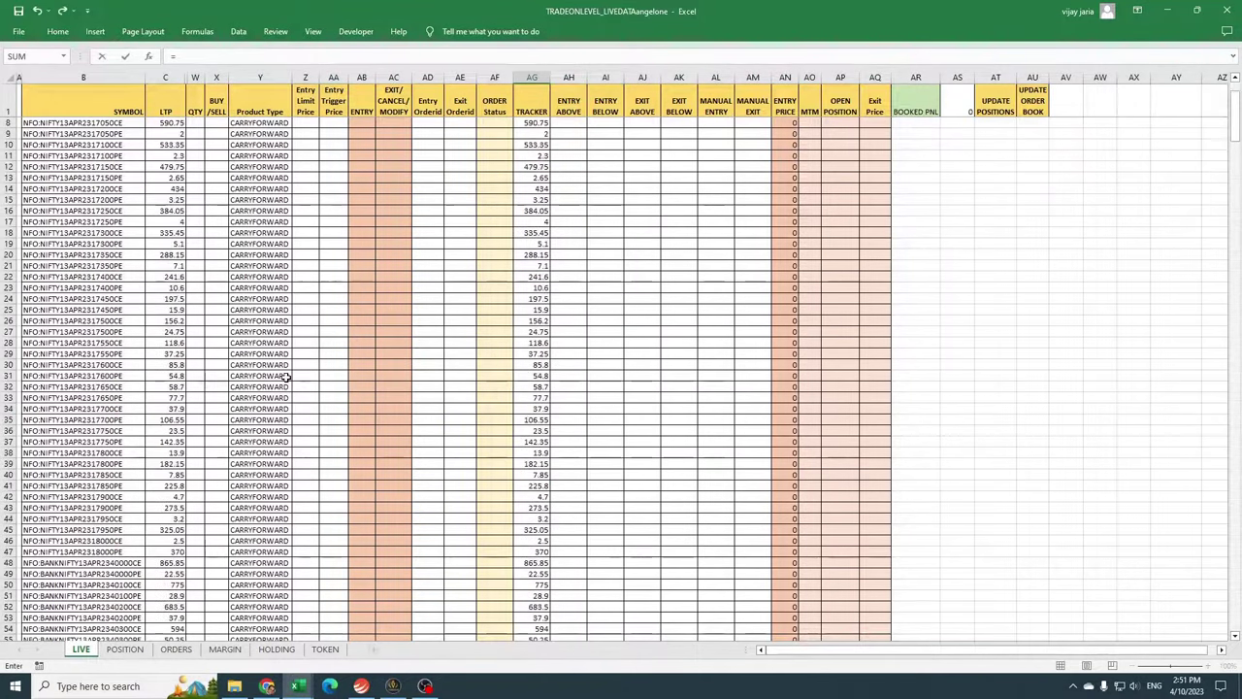
click(165, 133)
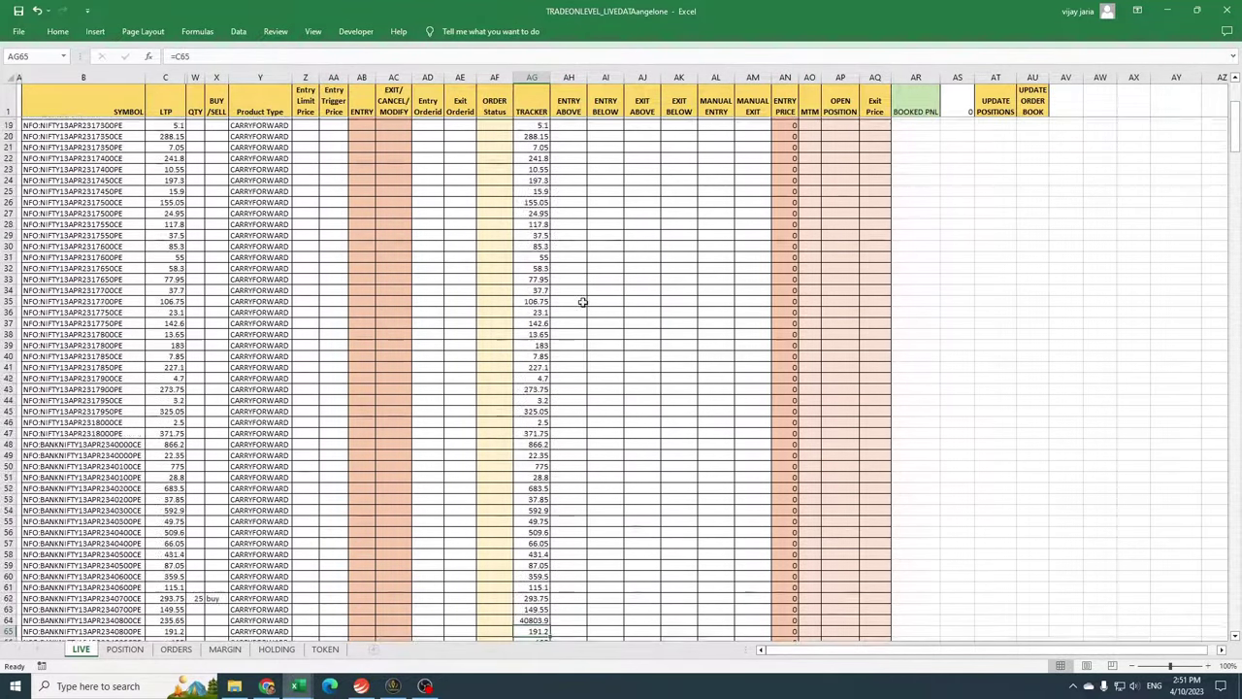
scroll(538, 241, down, 14)
key(Return)
click(534, 355)
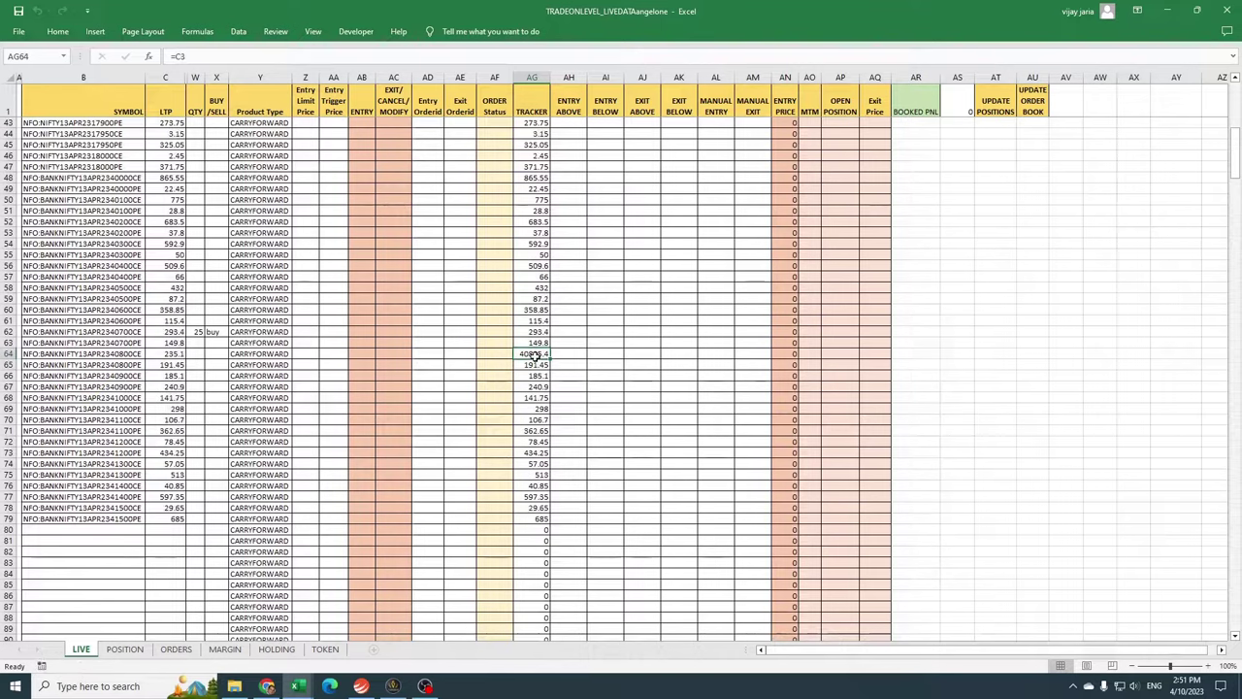
click(460, 386)
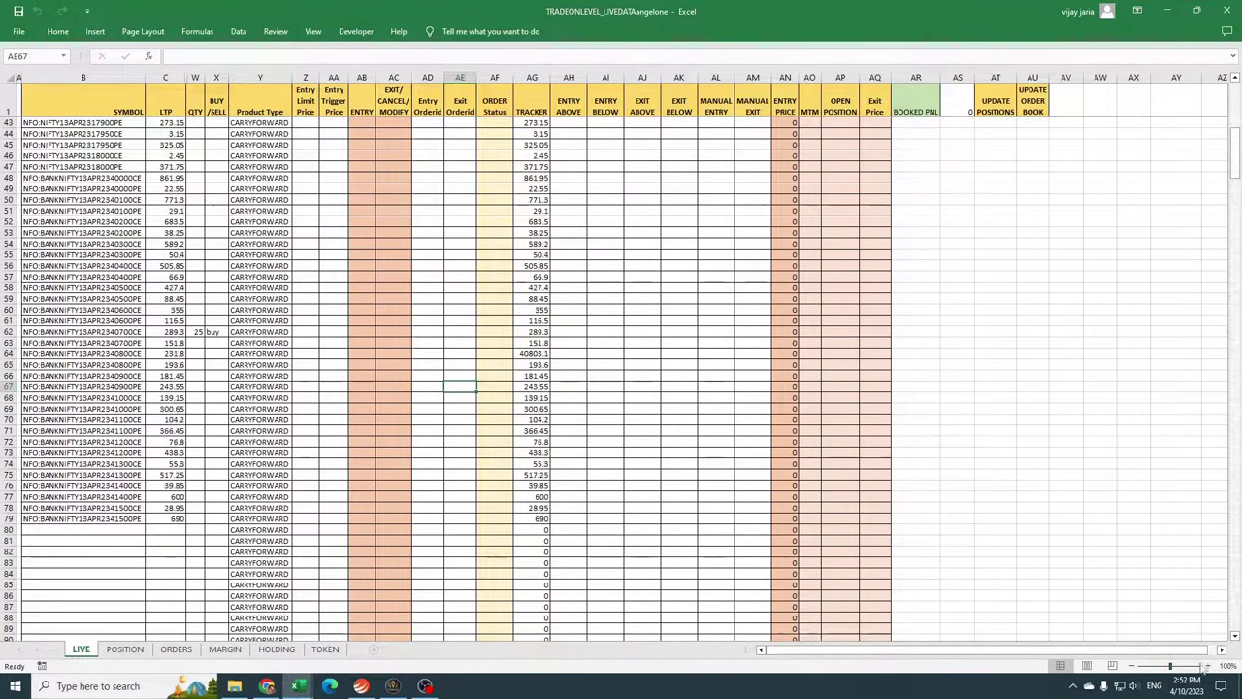
Zoom the sheet to 120% and select row 64, the BANKNIFTY13APR2340800CE contract.
click(1208, 666)
click(1208, 666)
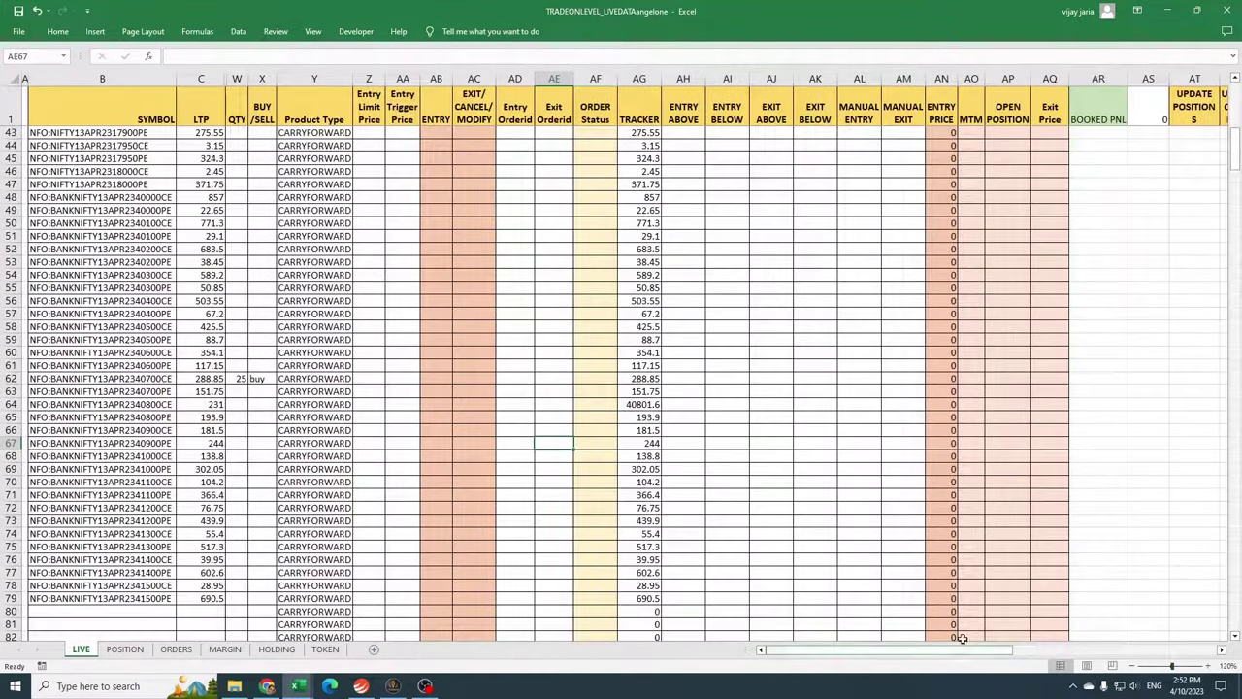
scroll(961, 639, down, 2)
click(11, 326)
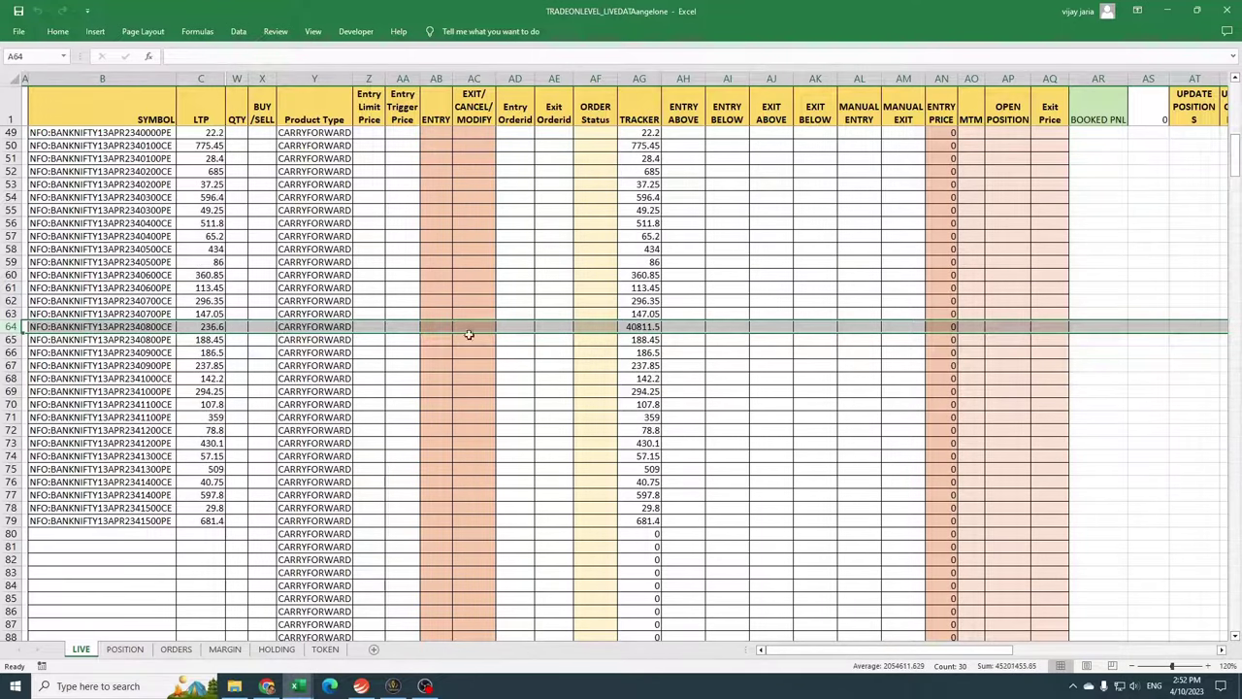
Enter quantity 25 and order side buy for the 40800 CE in W64 and X64.
click(240, 327)
text(2)
key(Tab)
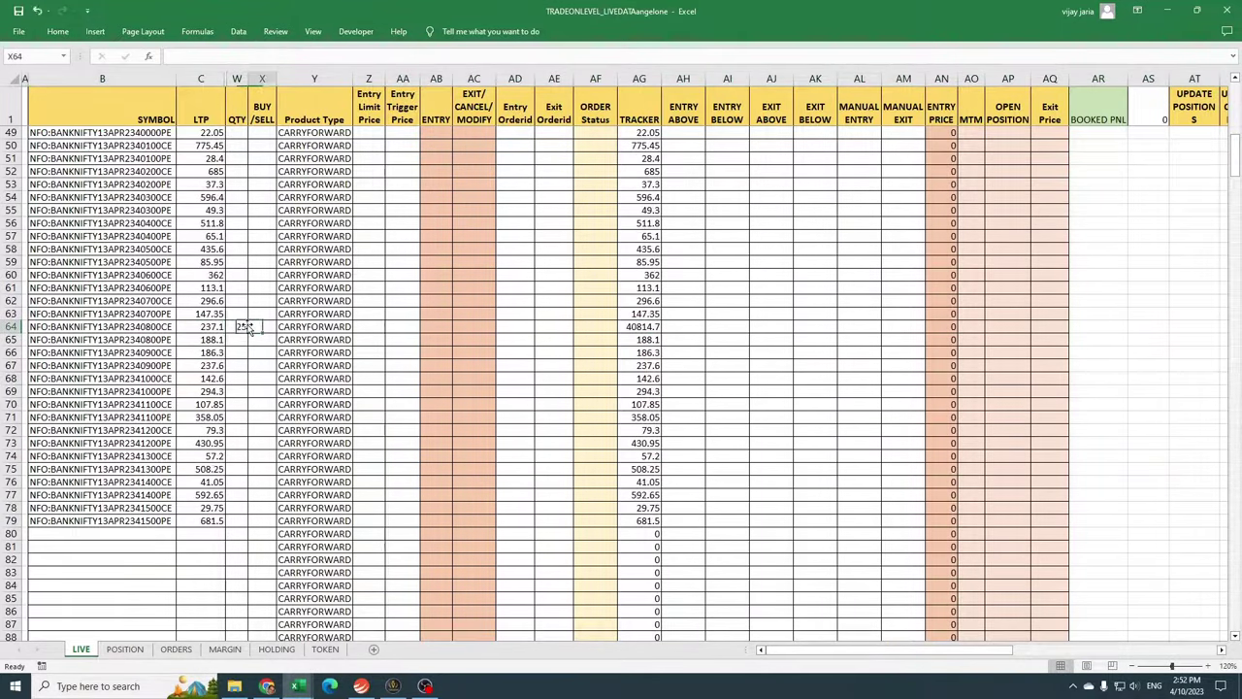
text(buy)
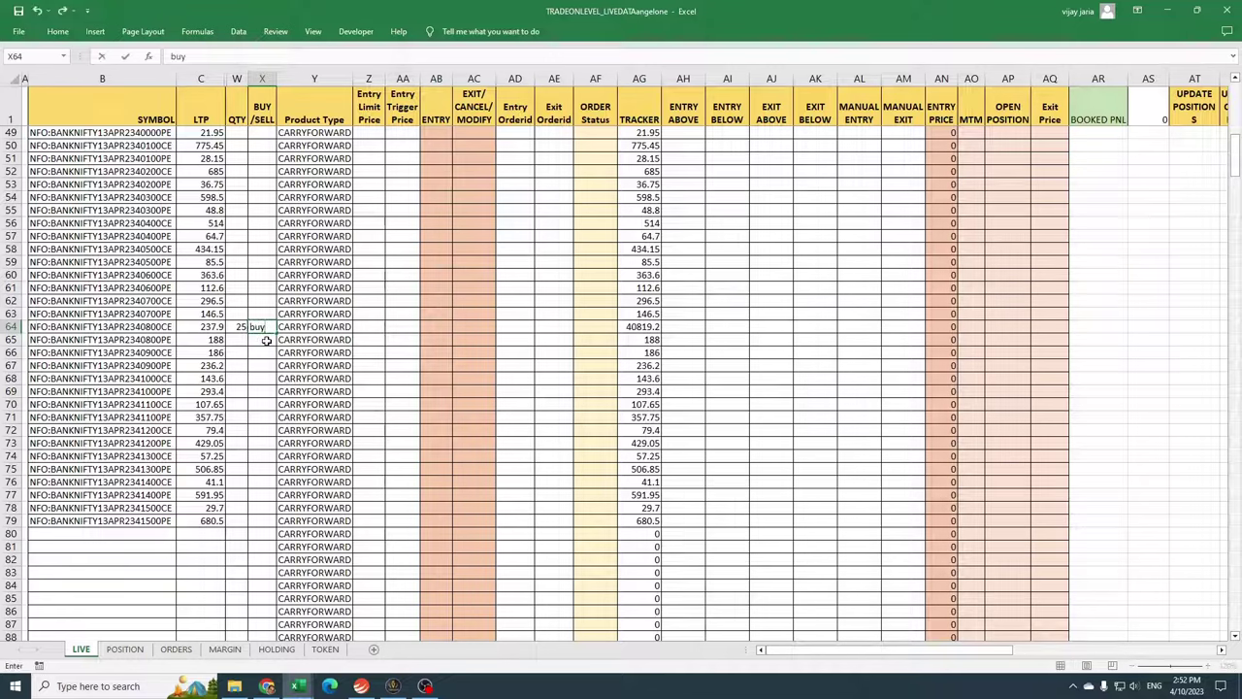
key(Tab)
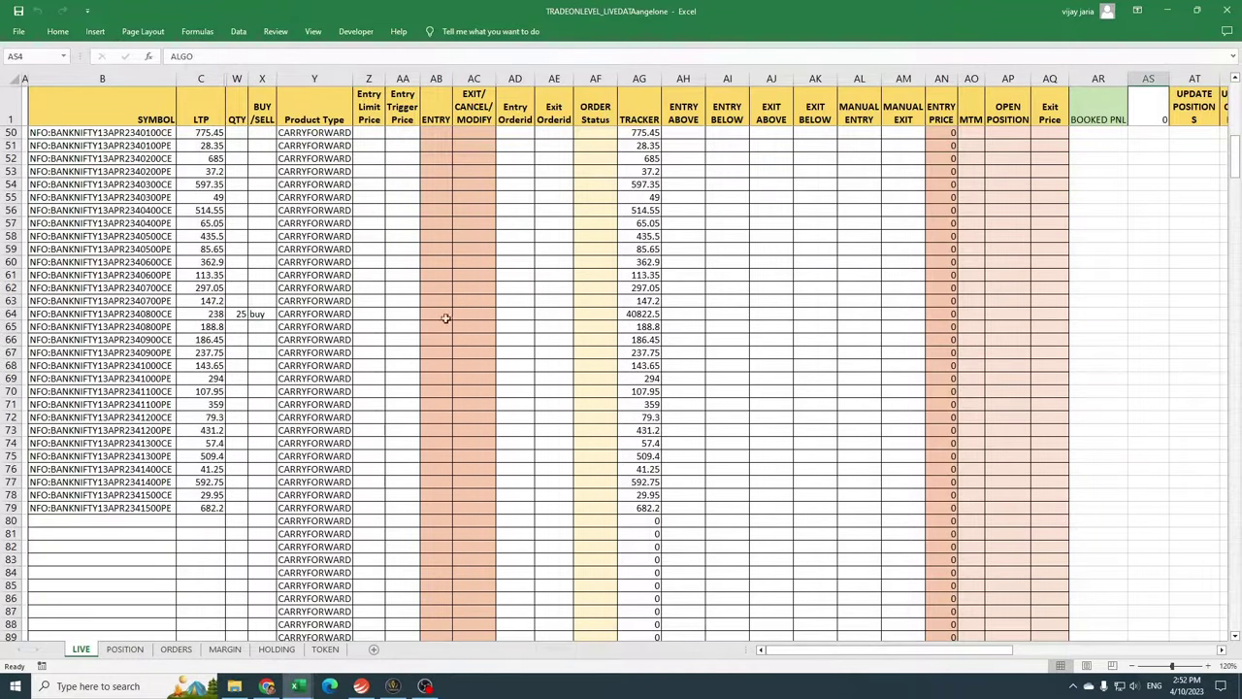
Set the Entry Below level for row 64 to 40820 in AI64.
click(622, 317)
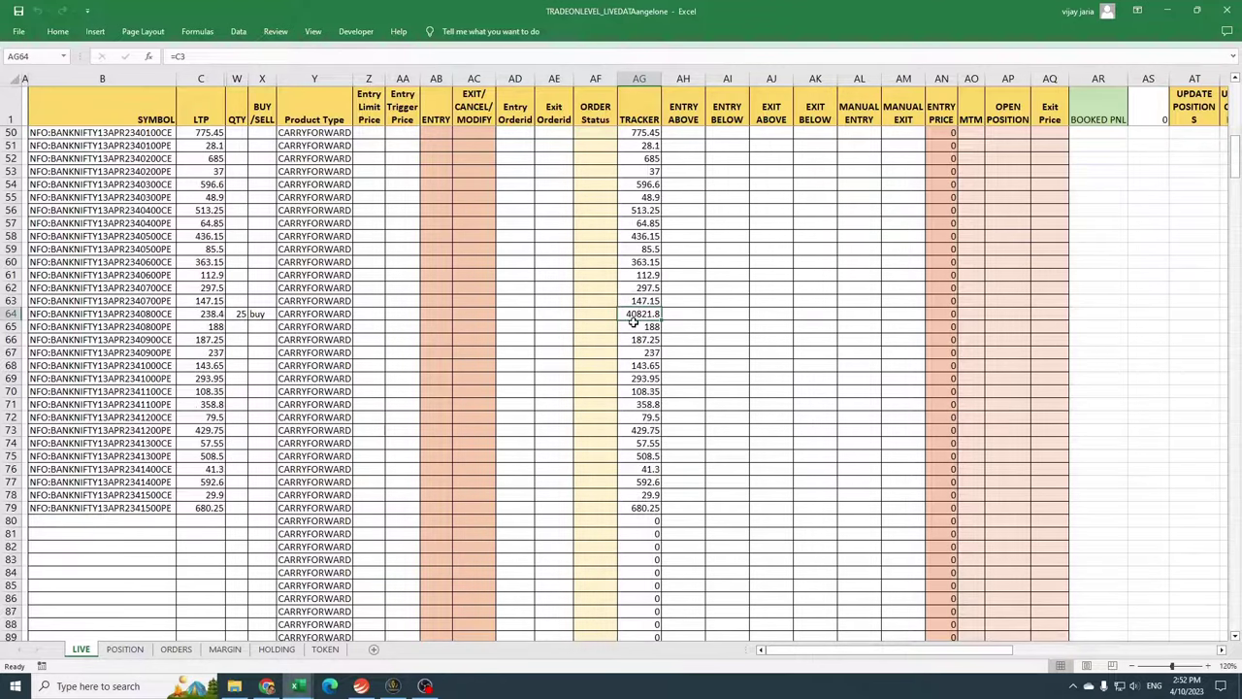
click(718, 339)
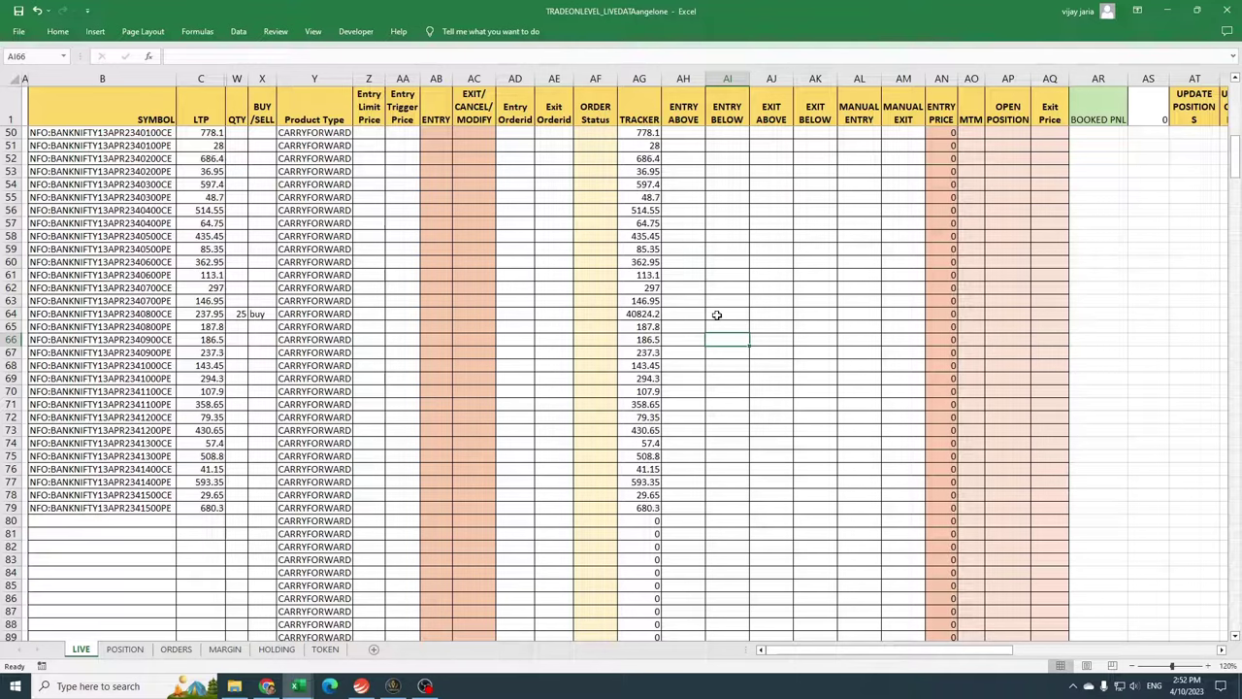
click(718, 314)
text(40820)
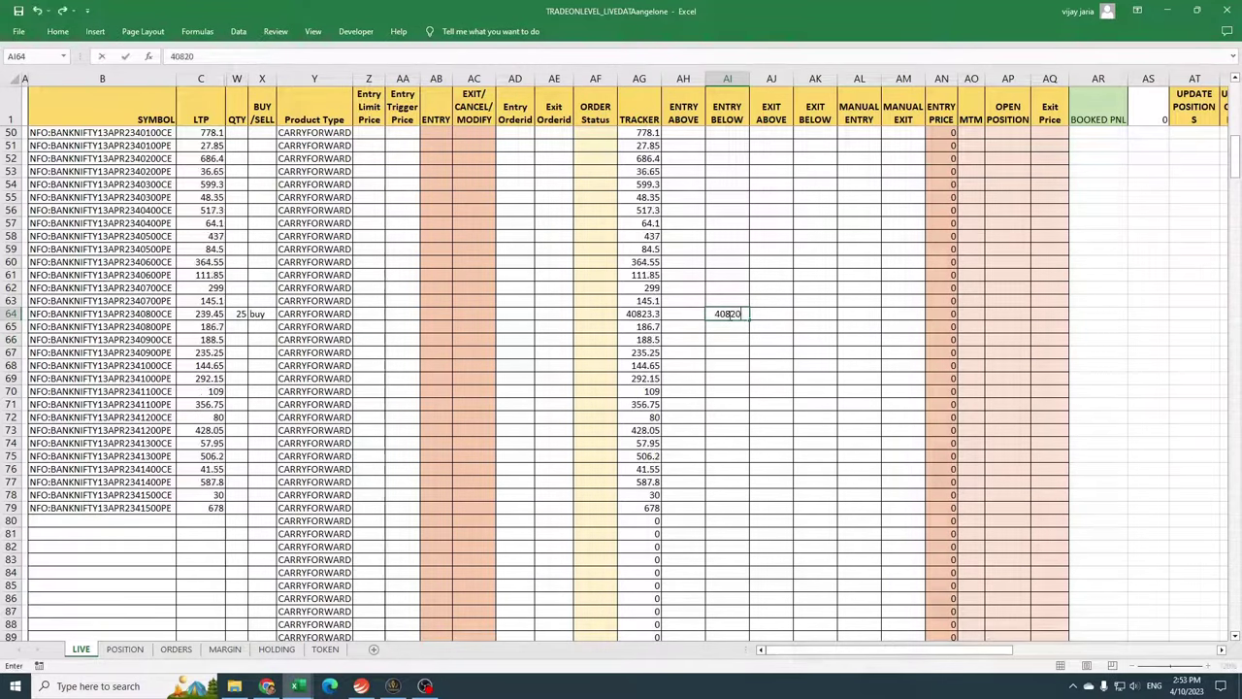
key(Return)
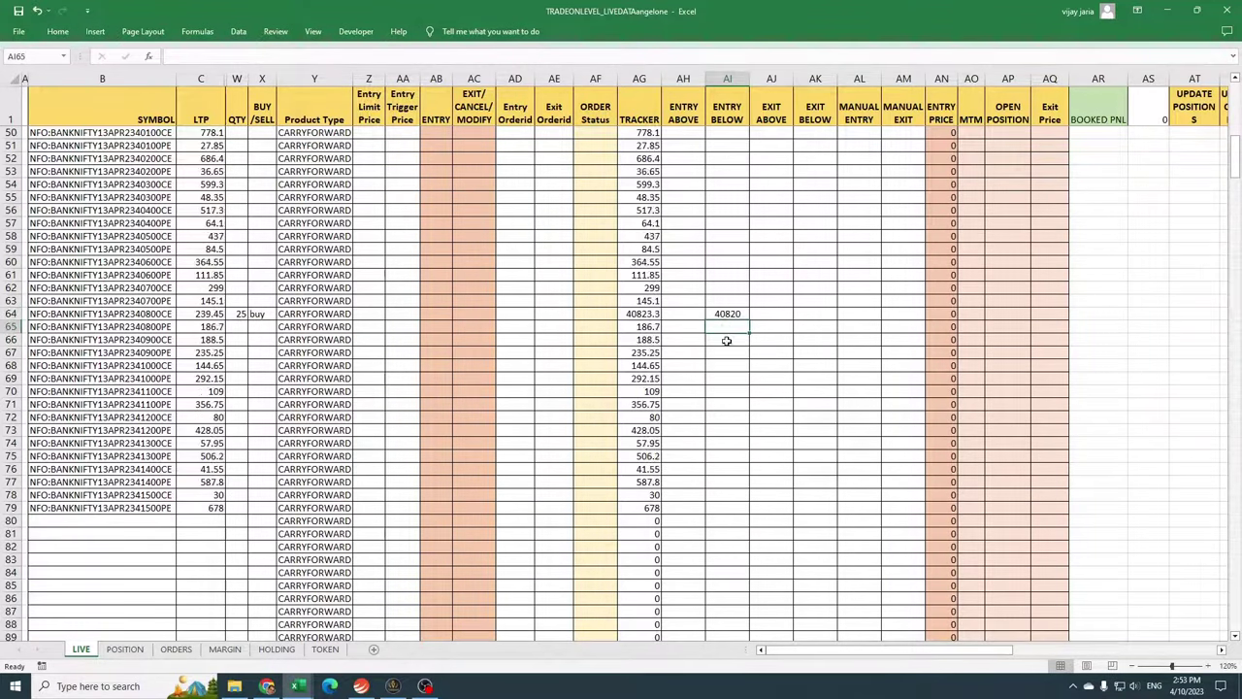
click(642, 314)
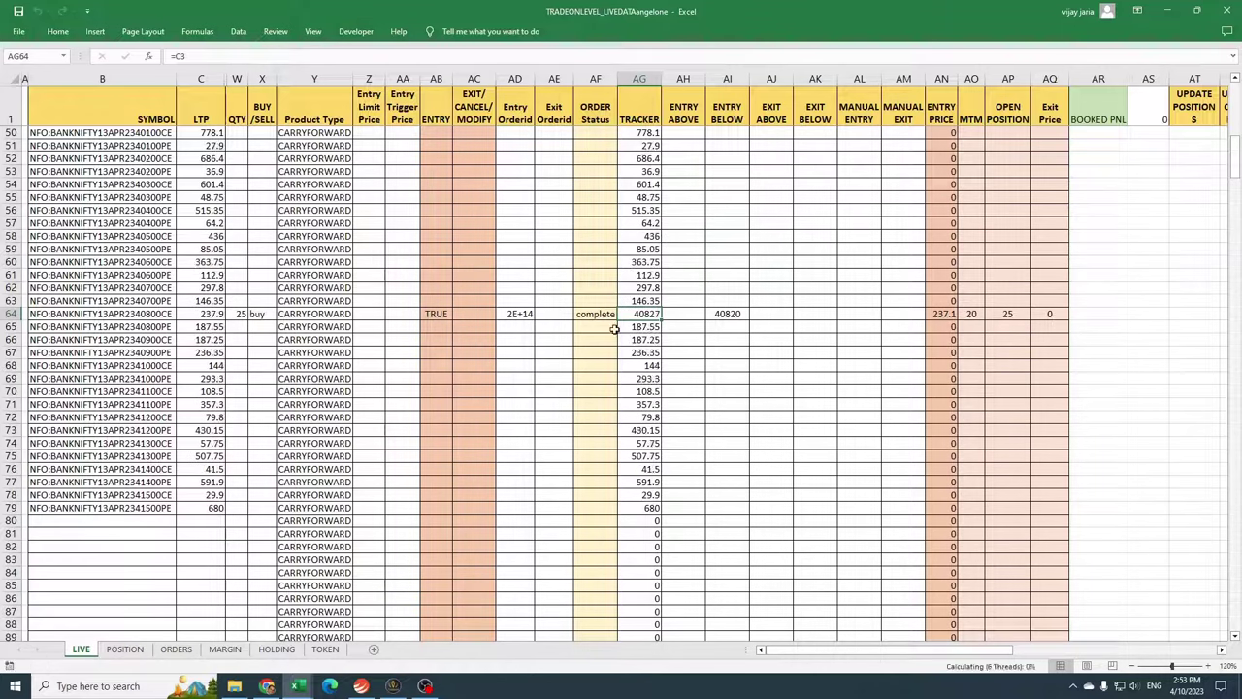
Review row 64's entry price, MTM and open-position formulas, then enter Exit Above 40840.
click(940, 314)
click(973, 314)
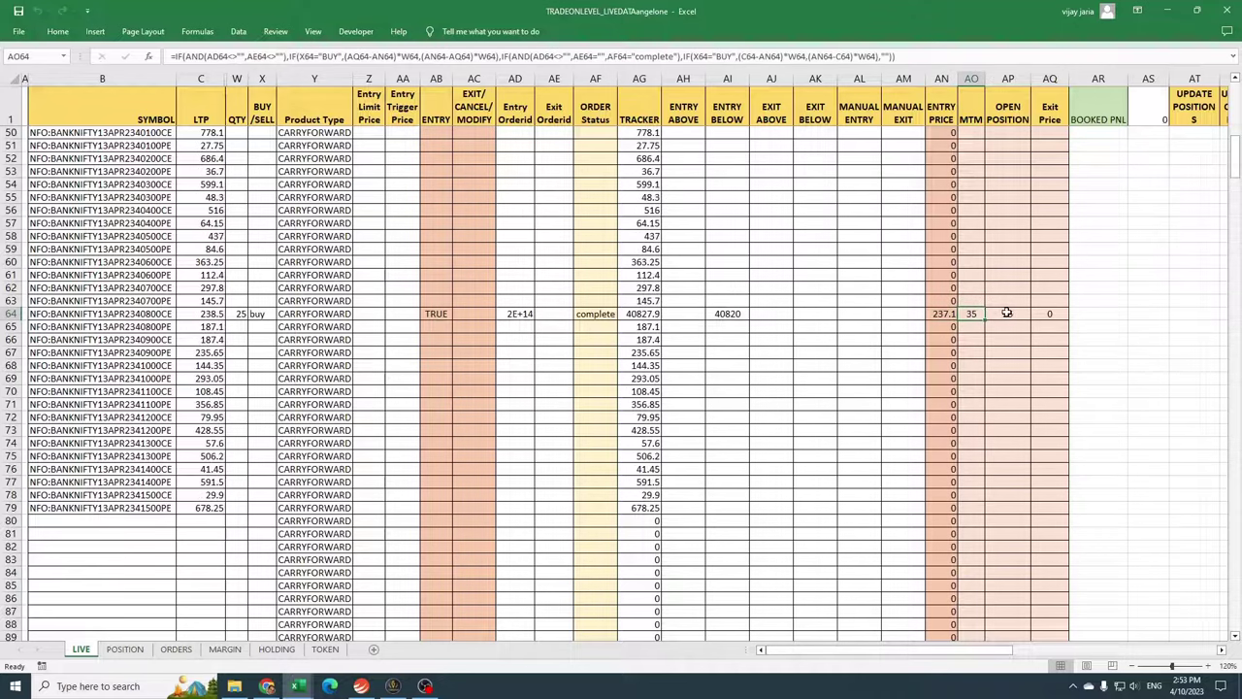
click(1007, 313)
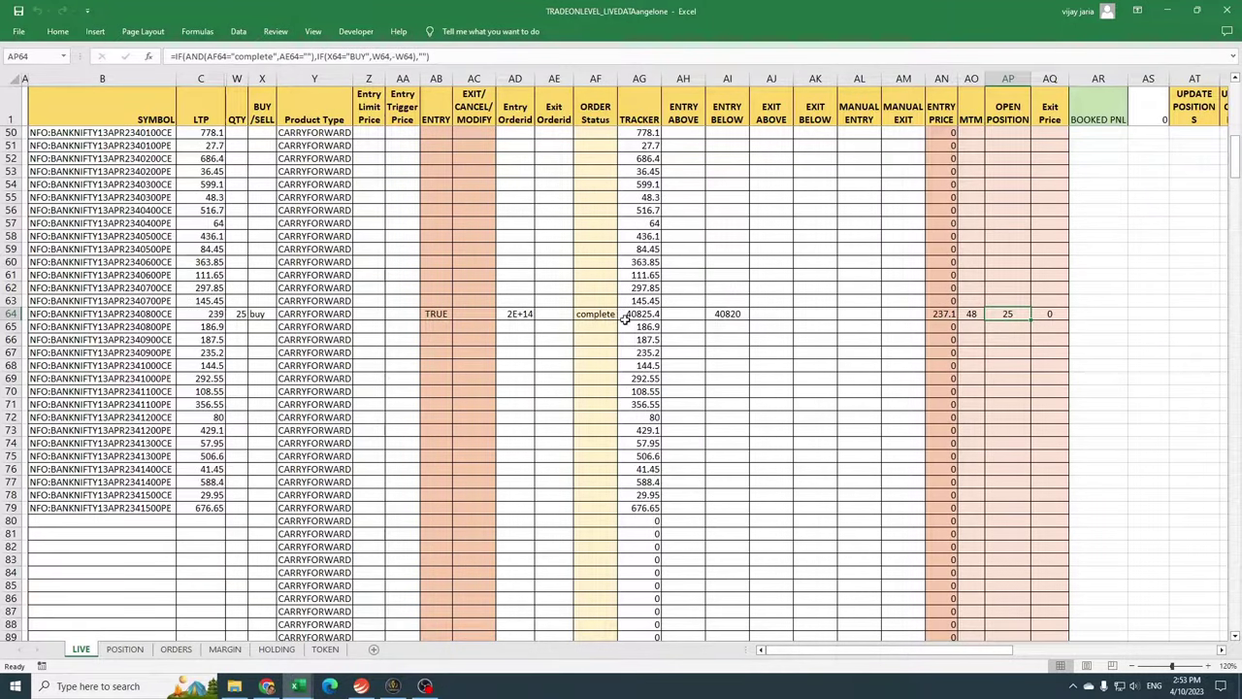
click(772, 313)
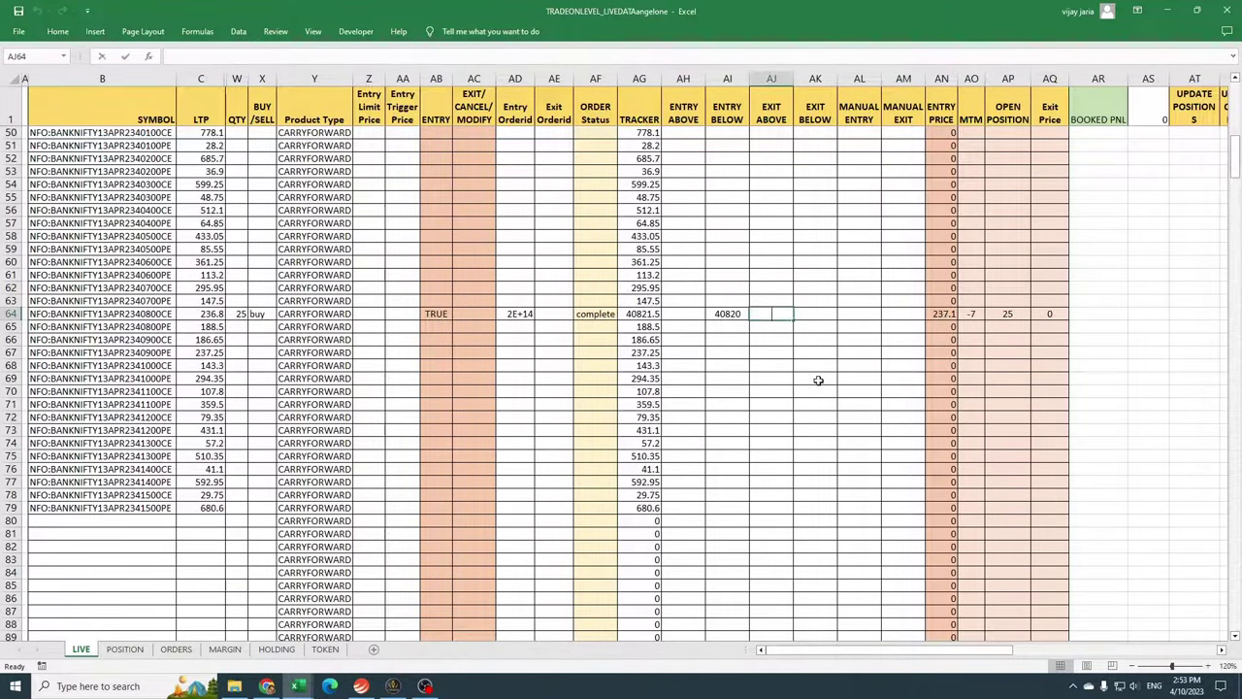
text(40840)
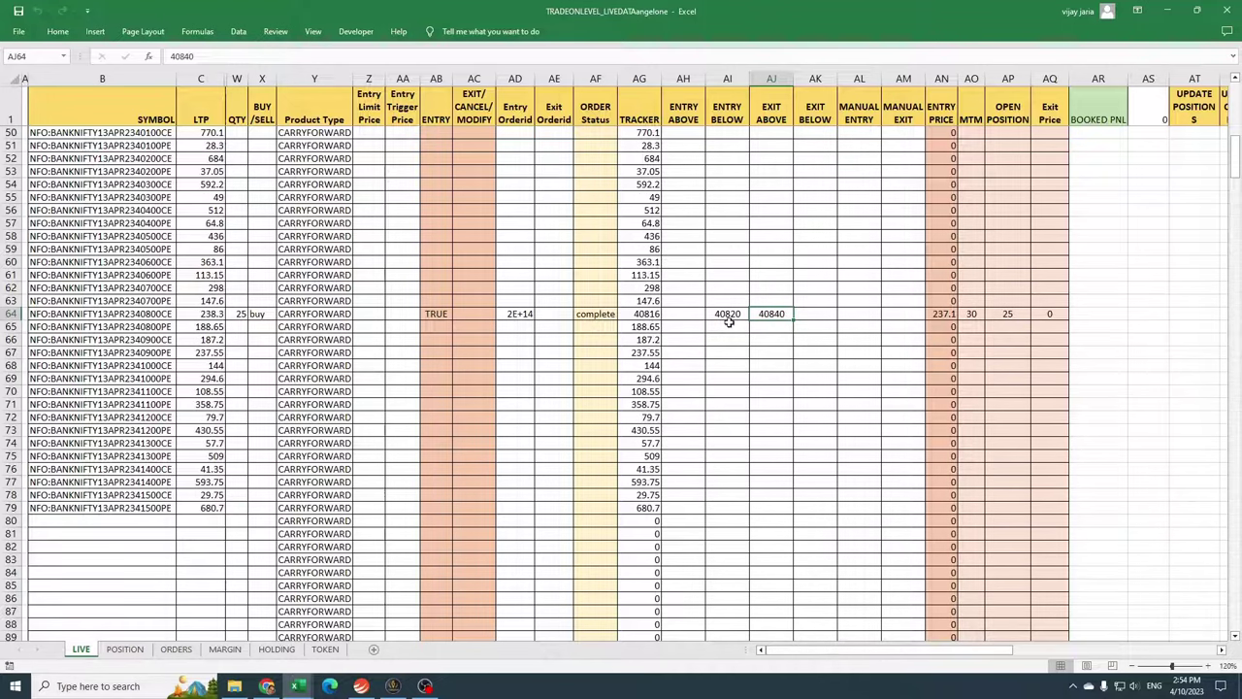
Give the 40800 CE row an Exit Below level of 40799 in AK64.
click(824, 313)
text(40799)
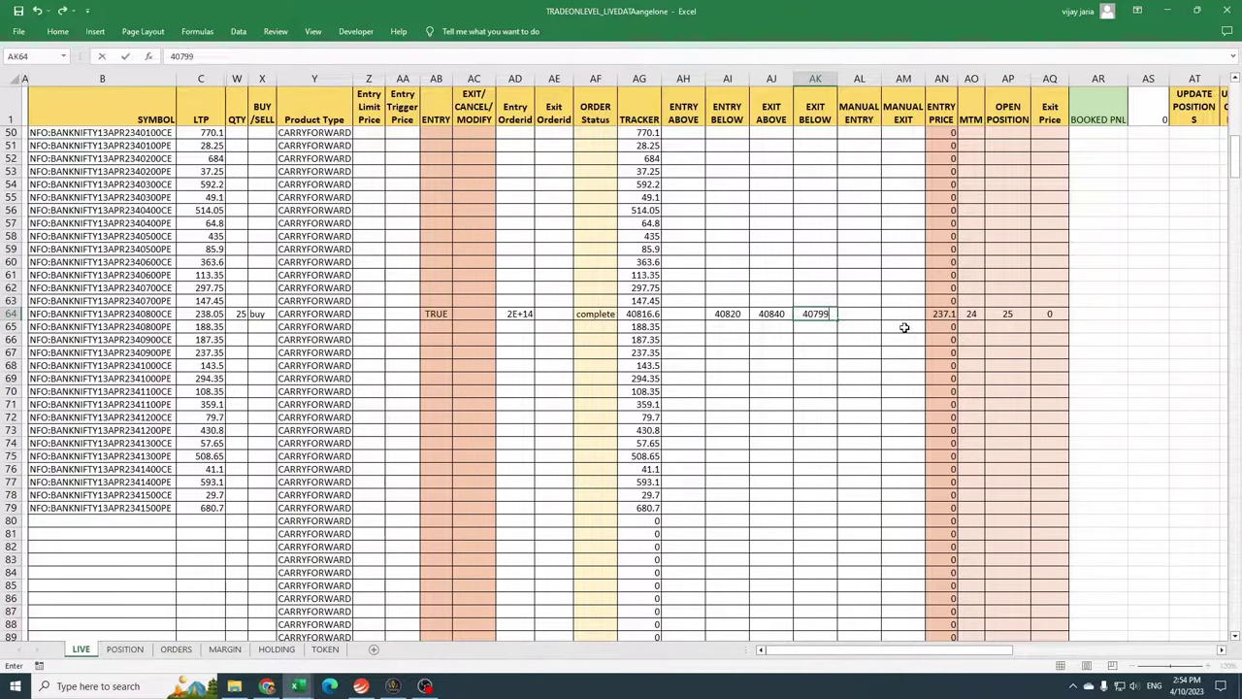
key(Return)
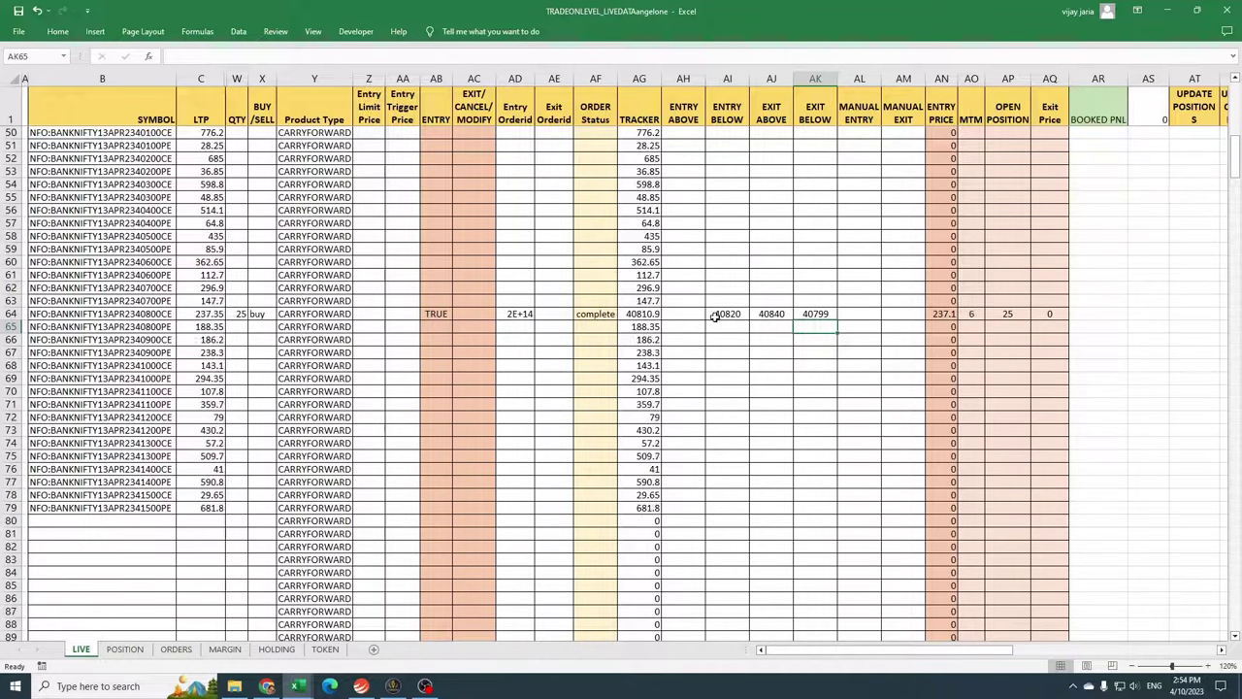
Lower the 40800 CE row's Exit Above level in AJ64 to 40830.
click(763, 314)
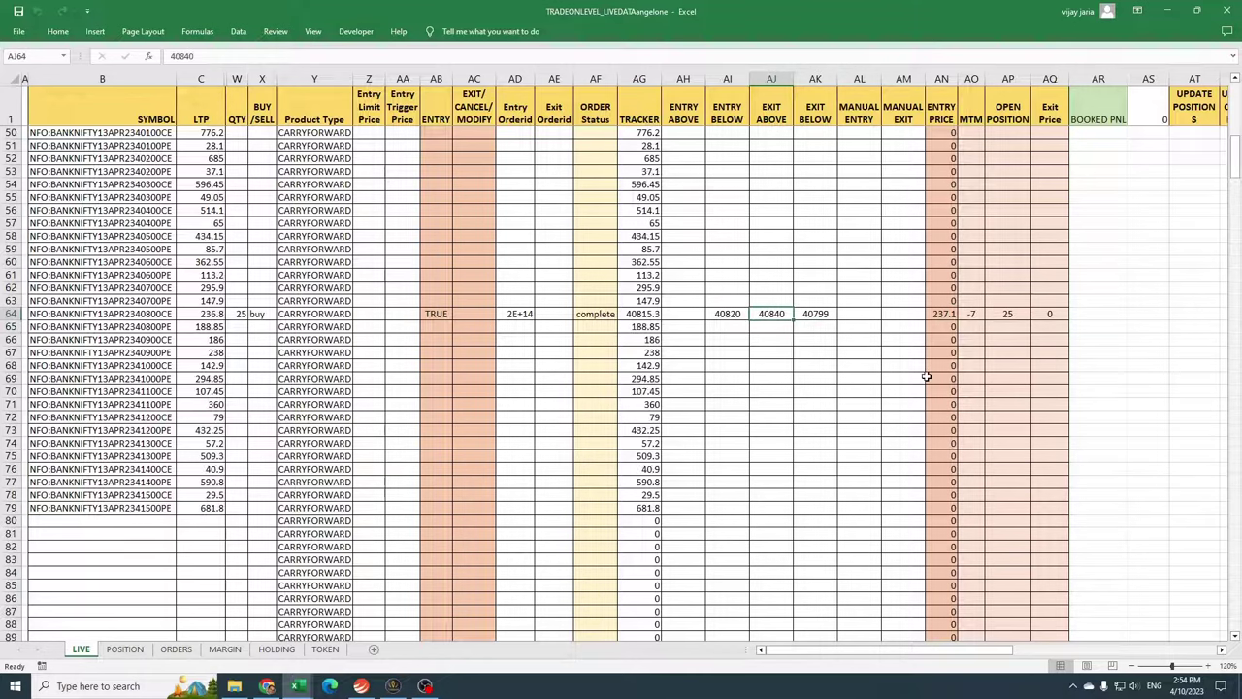
text(40)
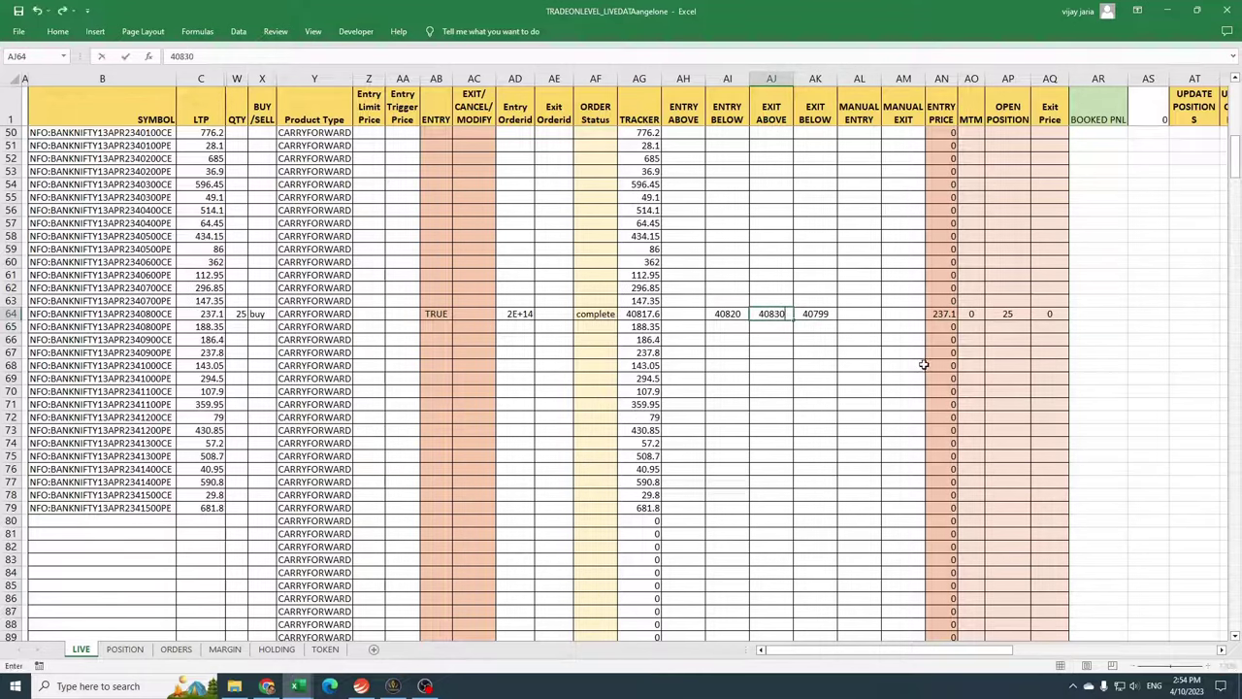
key(Return)
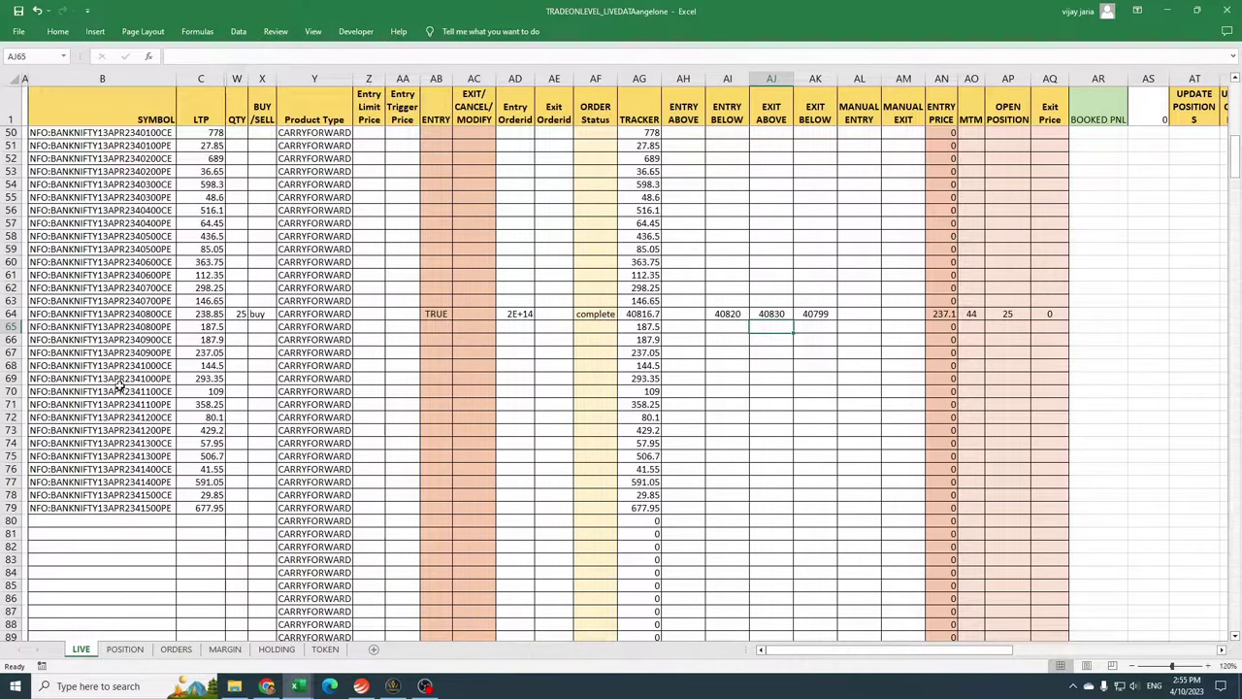
Review the 40800 PE row 65 and enter an Entry Below level of 184 in AI65.
click(12, 327)
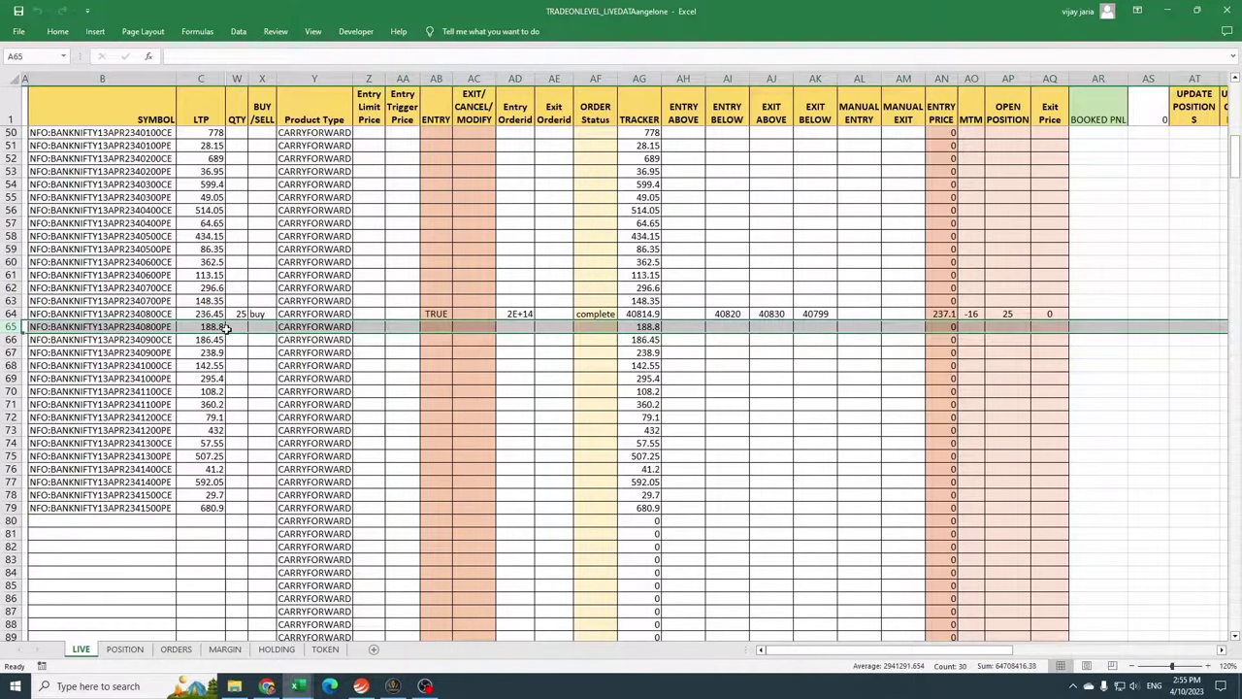
click(225, 328)
text(25)
click(642, 328)
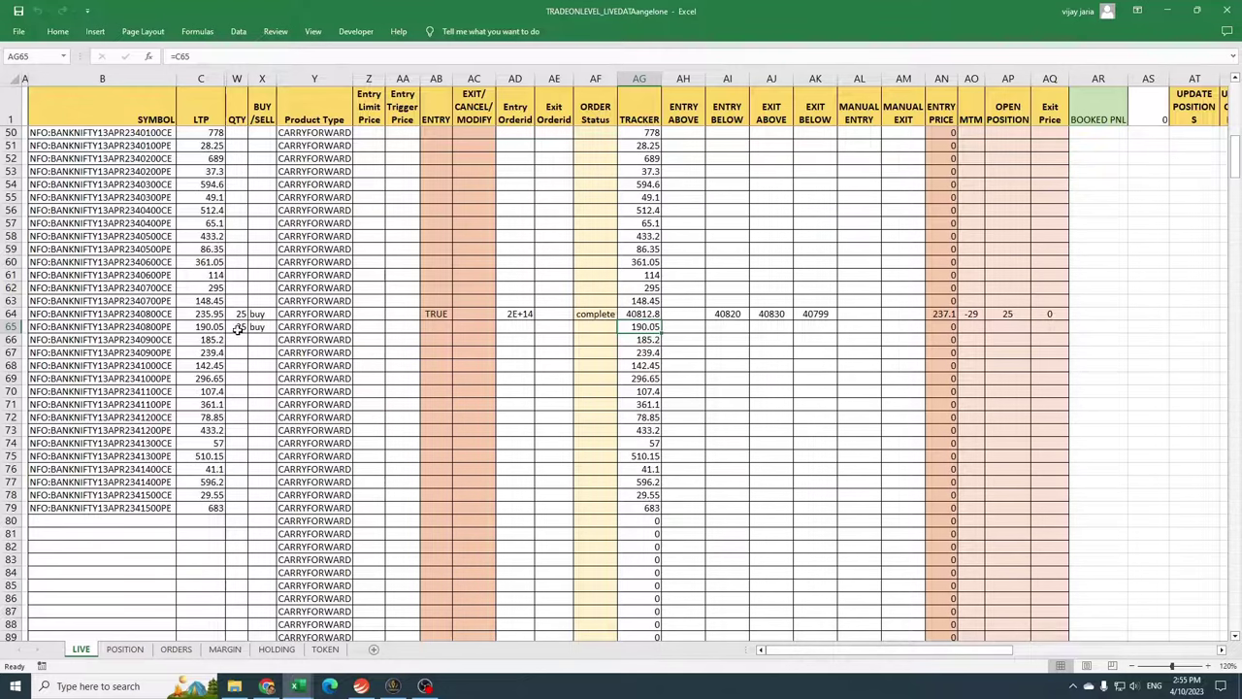
click(270, 327)
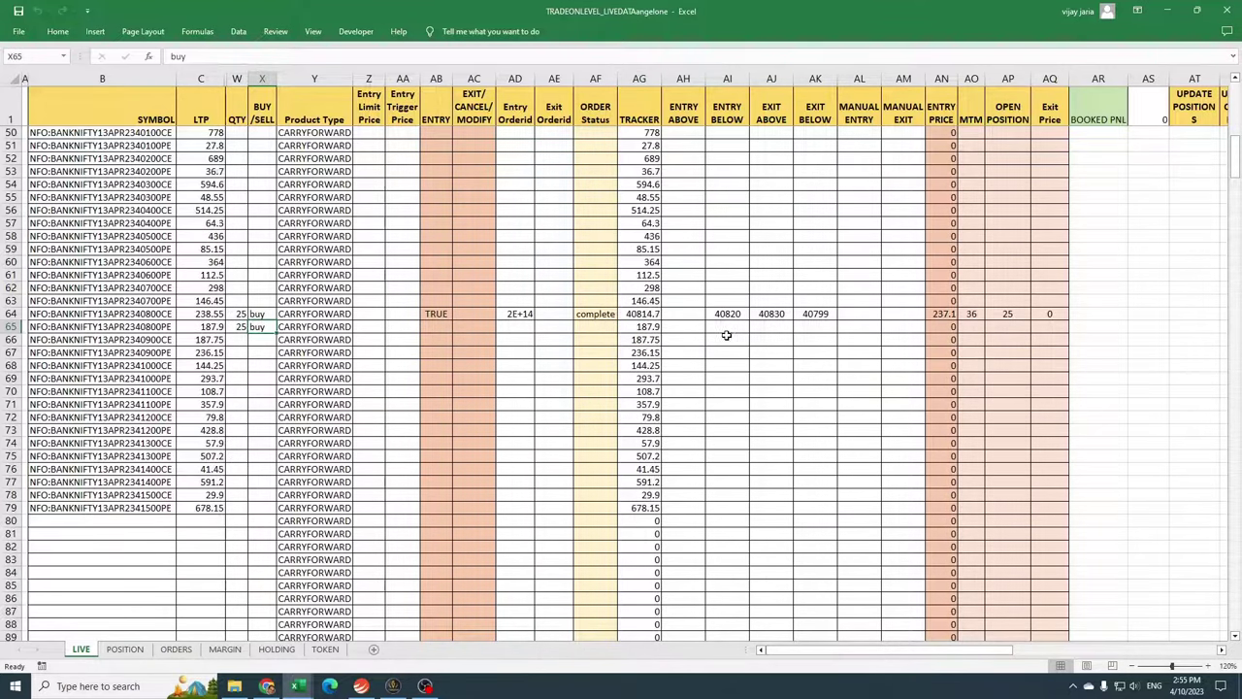
click(631, 328)
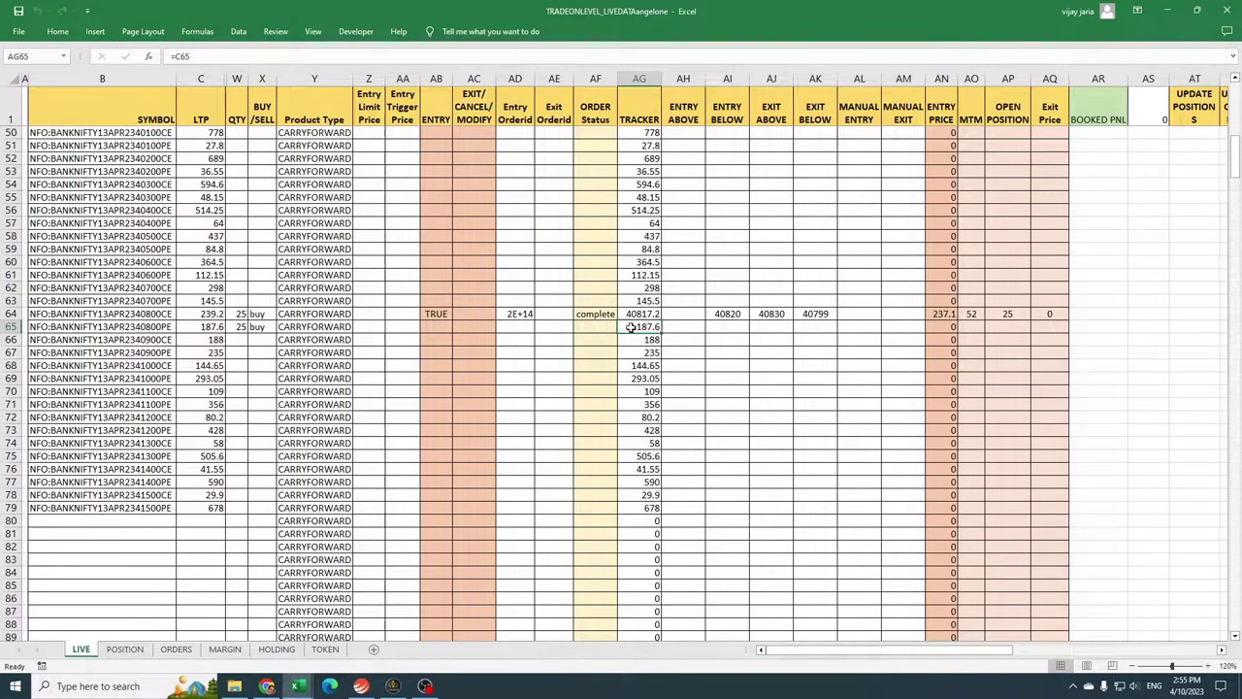
click(736, 328)
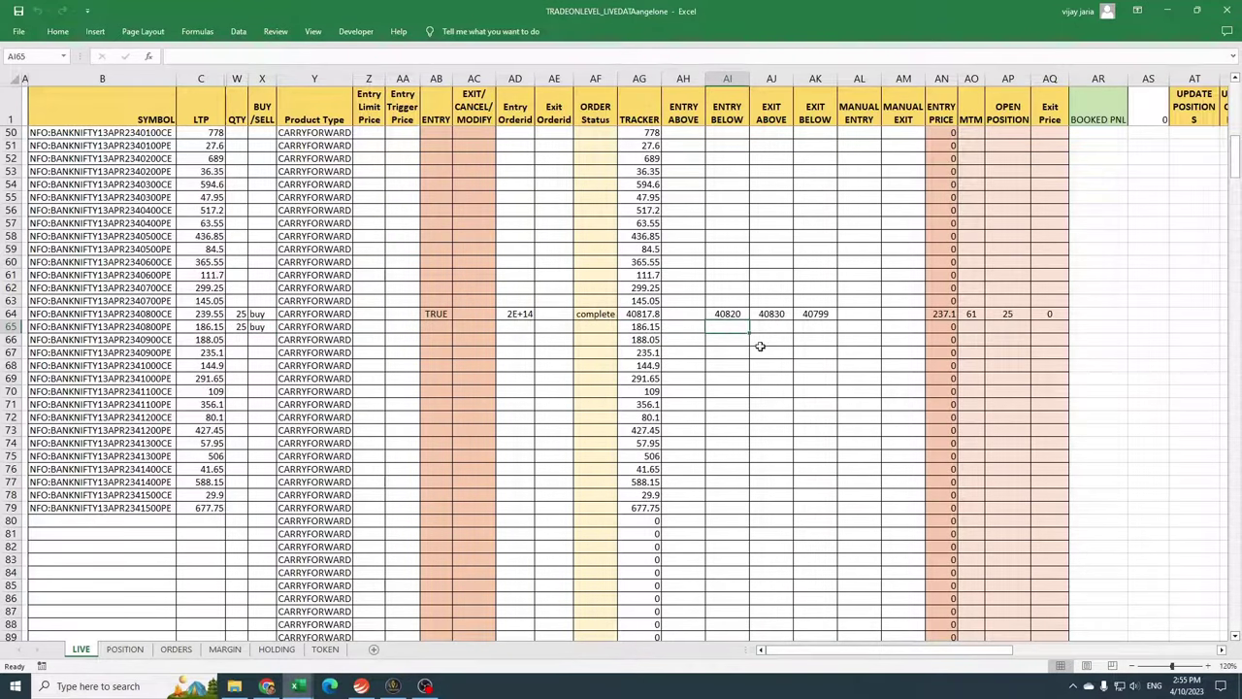
text(1)
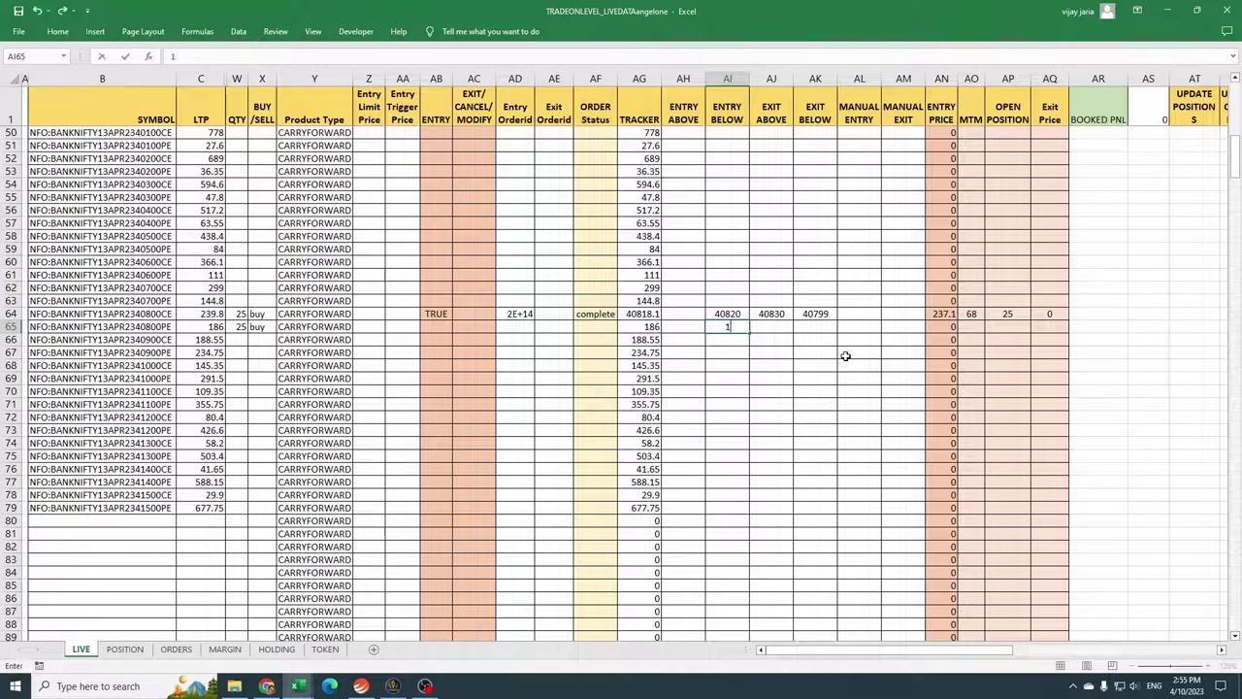
text(843)
key(Return)
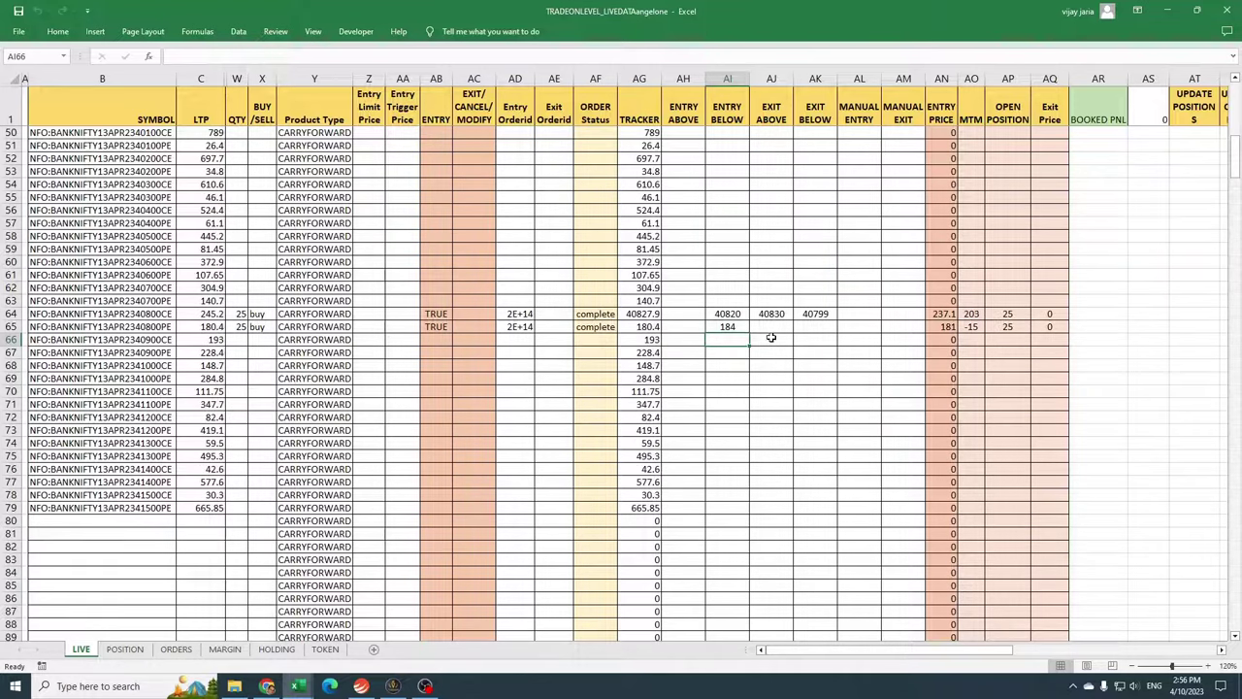
Enter Exit Above 184 in AJ65, then review the CE row's entry-to-exit prices and MTM formula.
click(774, 328)
text(184)
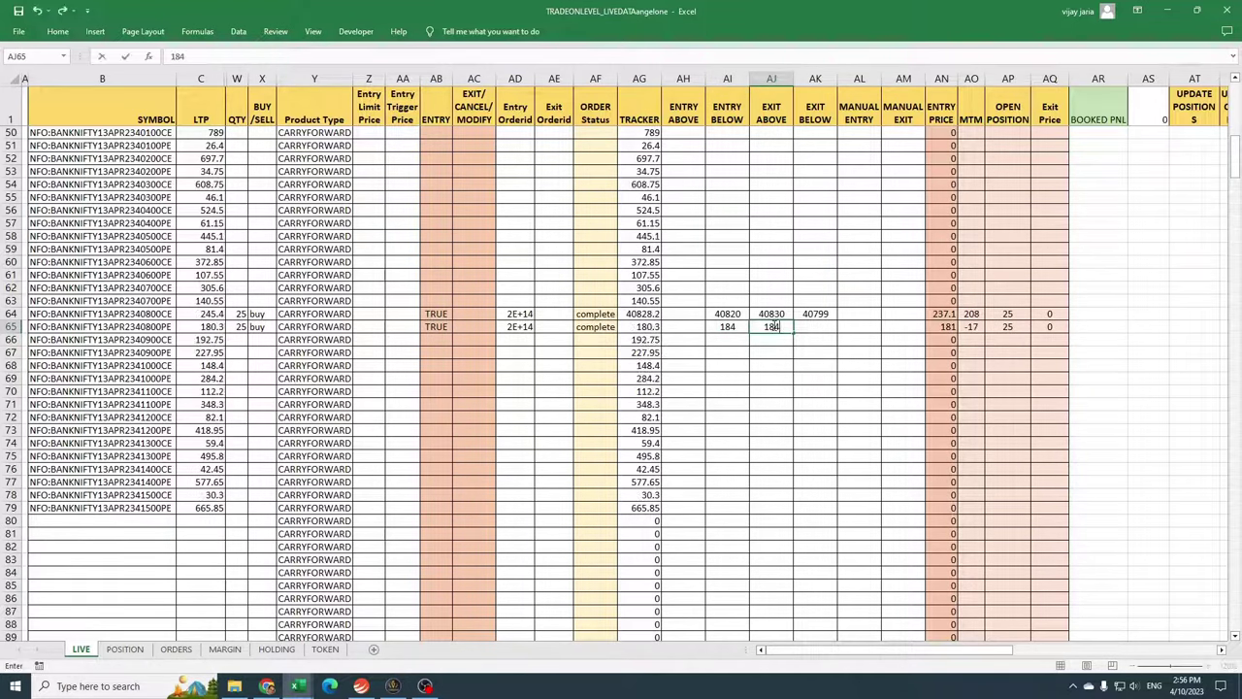
key(Return)
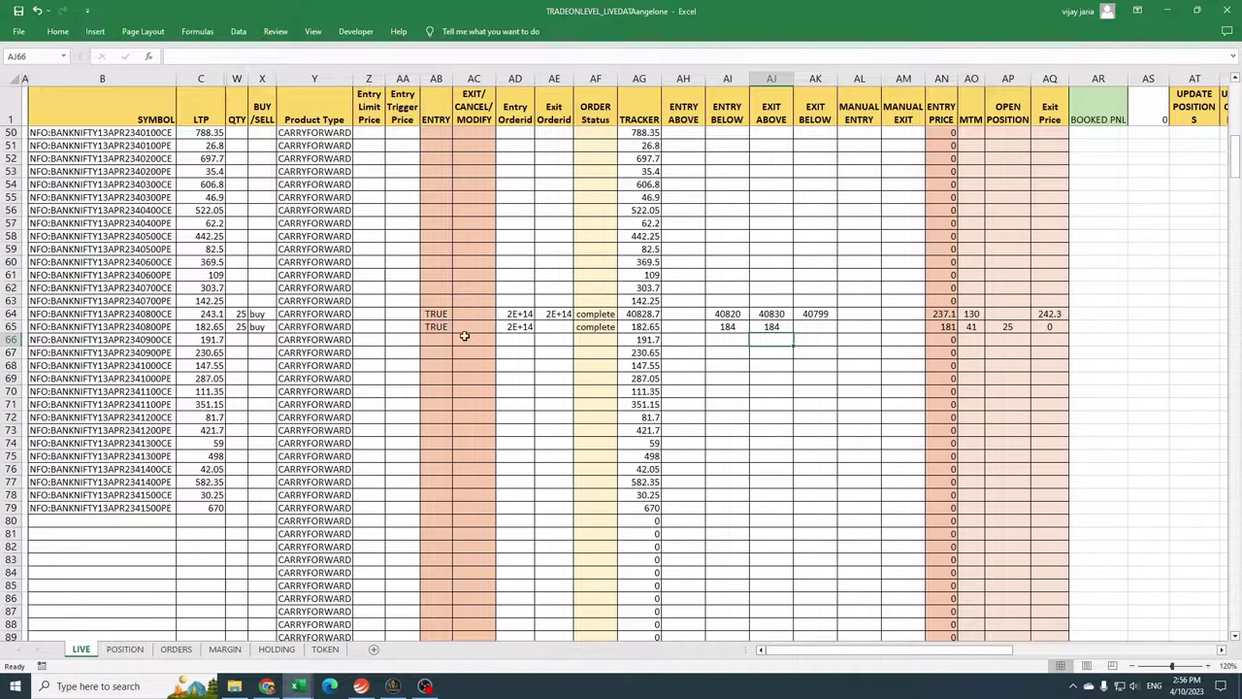
drag(939, 313, 1050, 314)
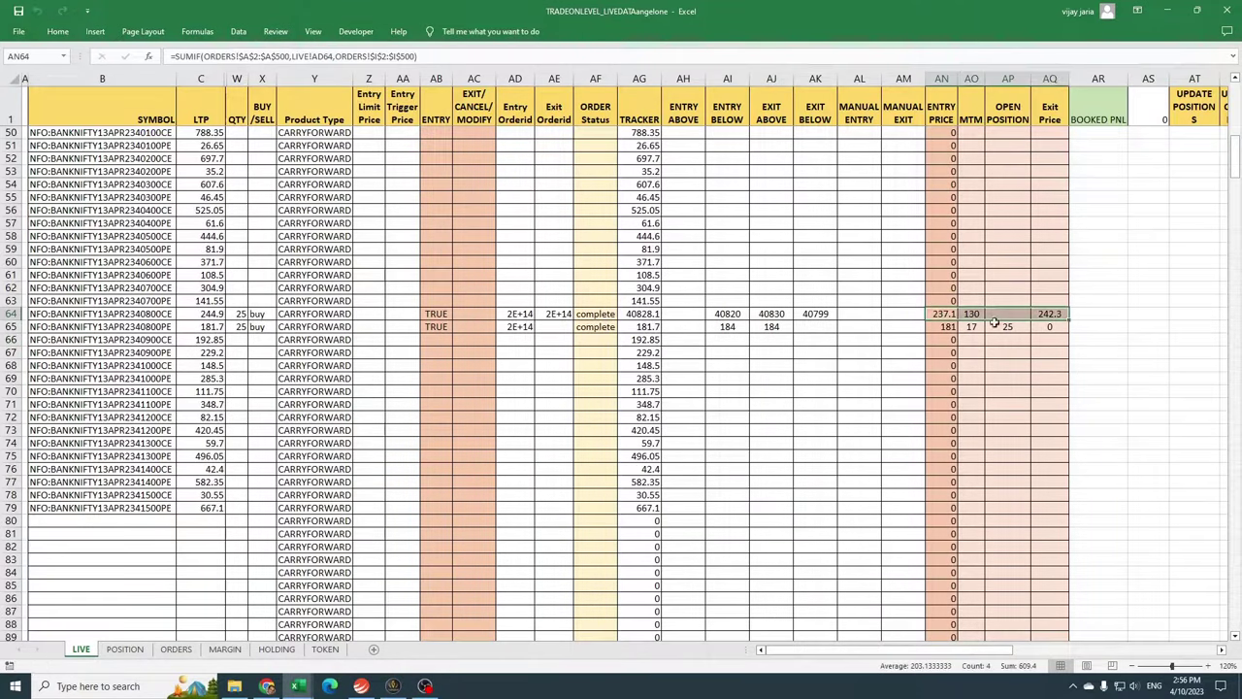
click(976, 314)
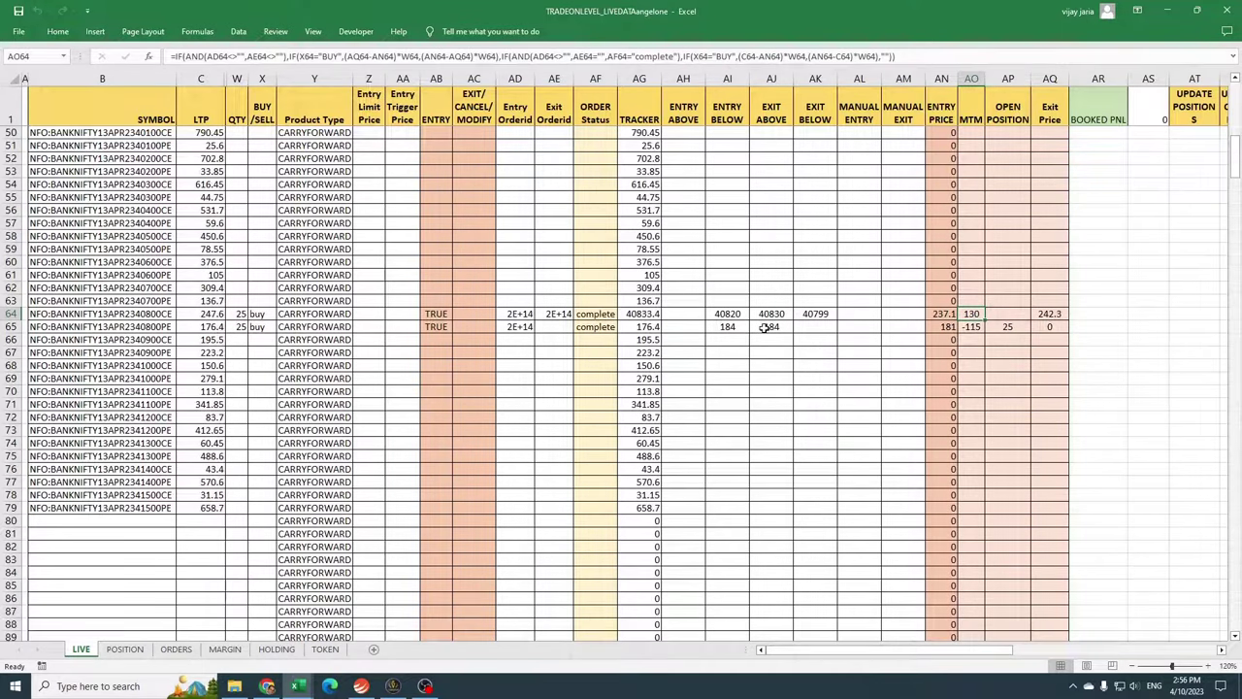
Set the 40800 PE row's Exit Below level to 175 in AK65.
click(813, 327)
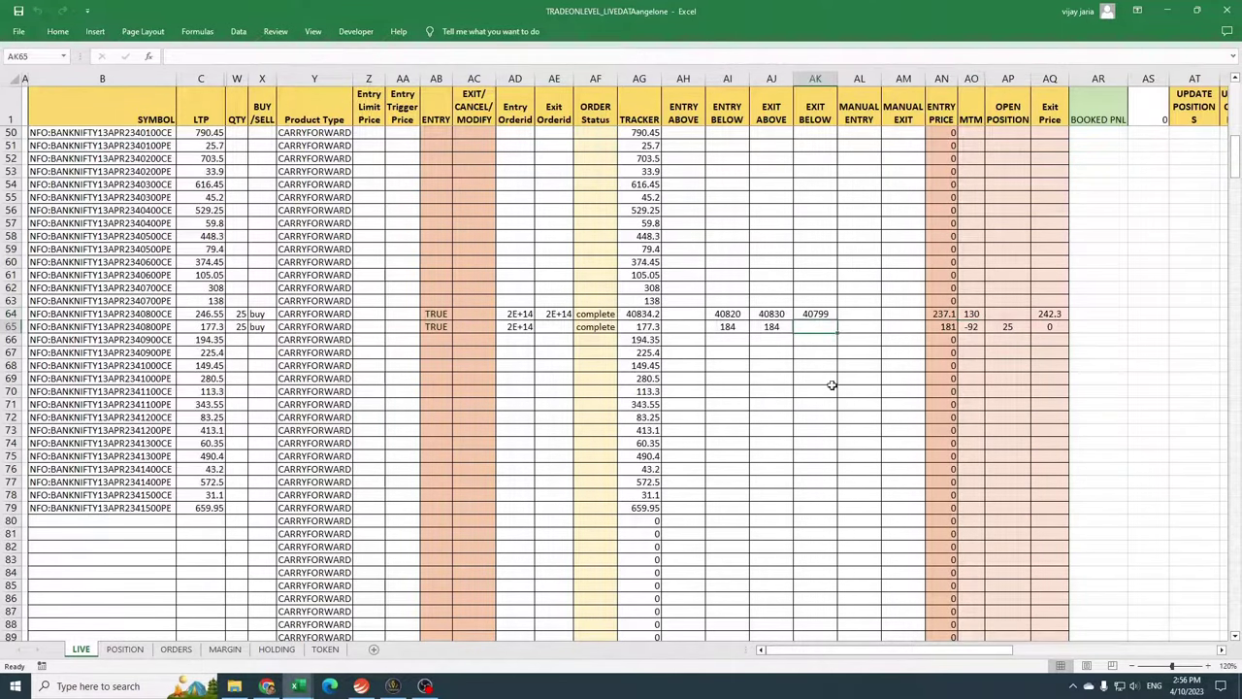
text(175)
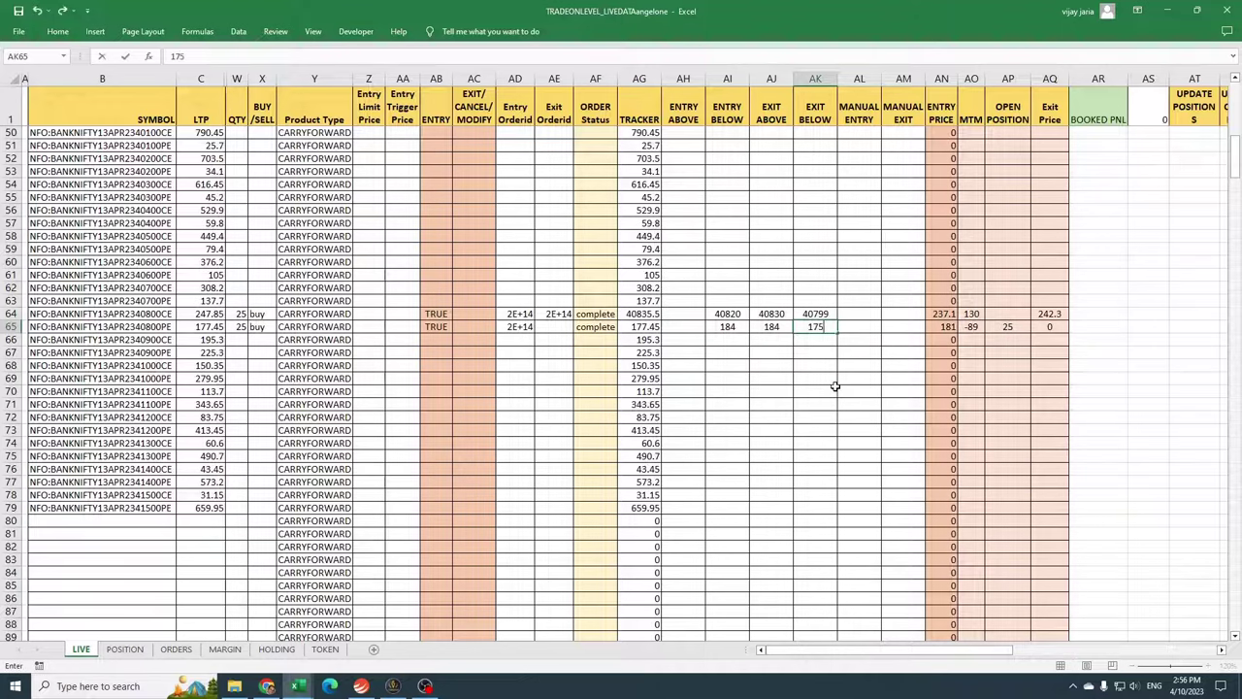
key(Return)
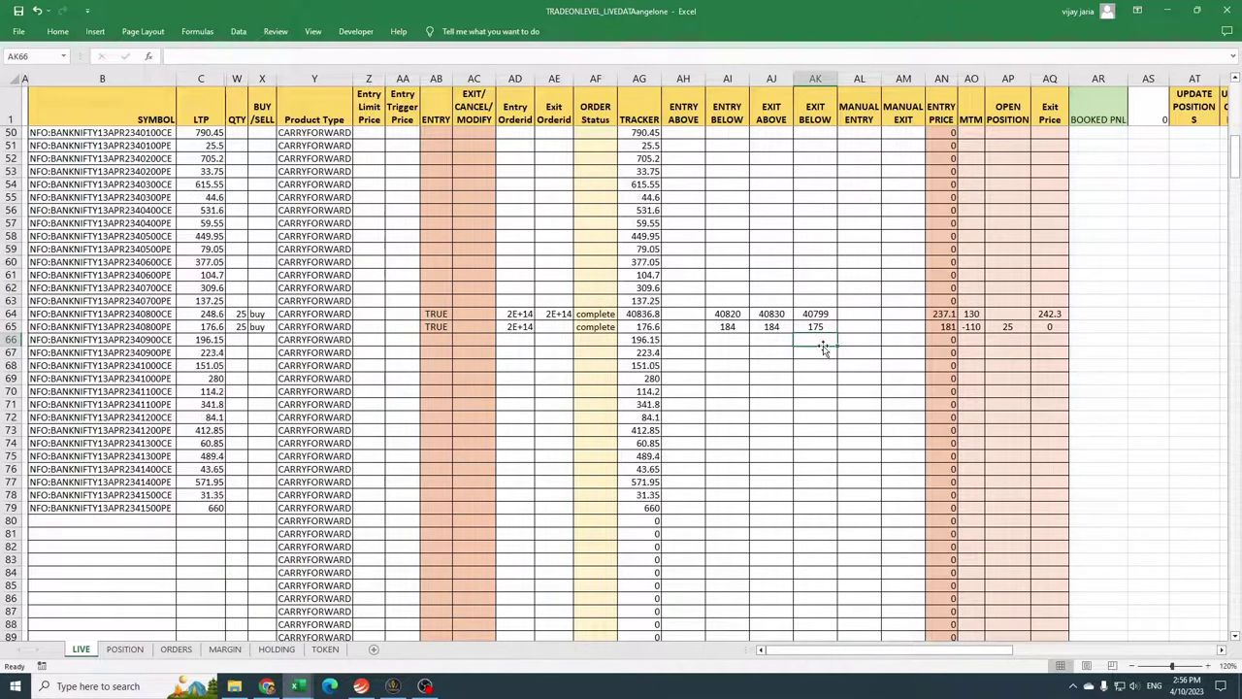
Delete the Entry Below levels in AI64:AI65 for both option rows.
drag(727, 313, 728, 327)
key(Delete)
click(736, 379)
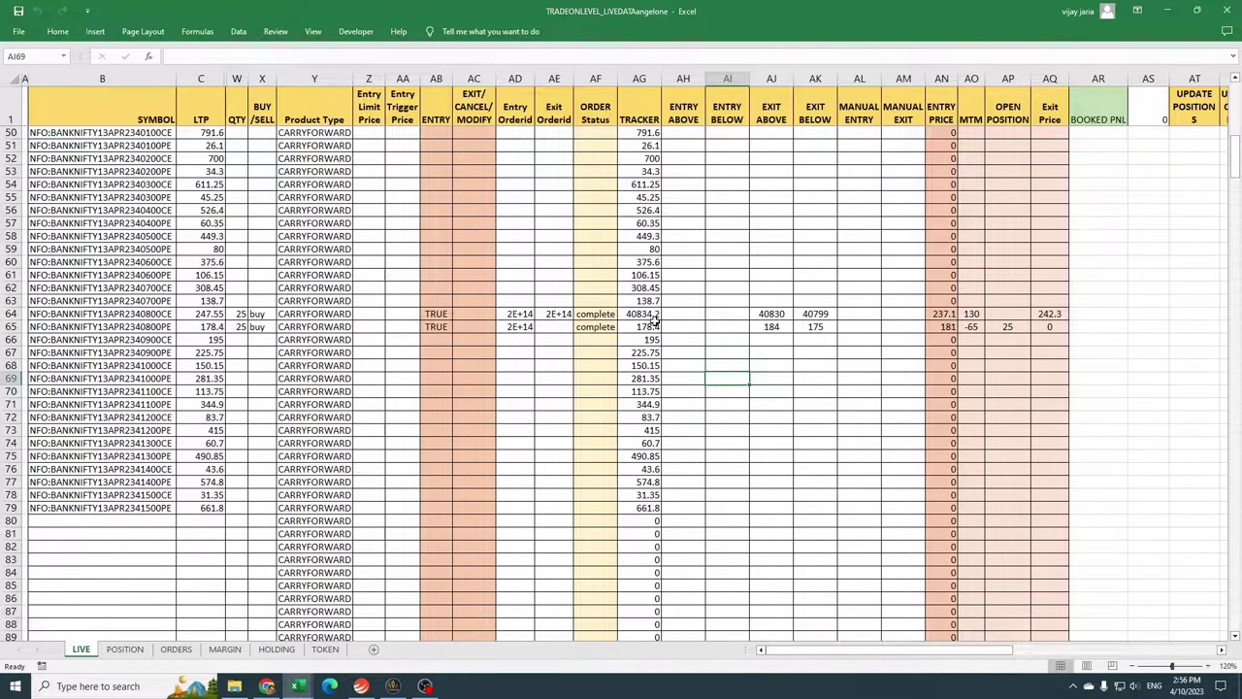
Delete the CE row's Exit Above and Exit Below levels in AJ64:AK64.
scroll(660, 338, up, 2)
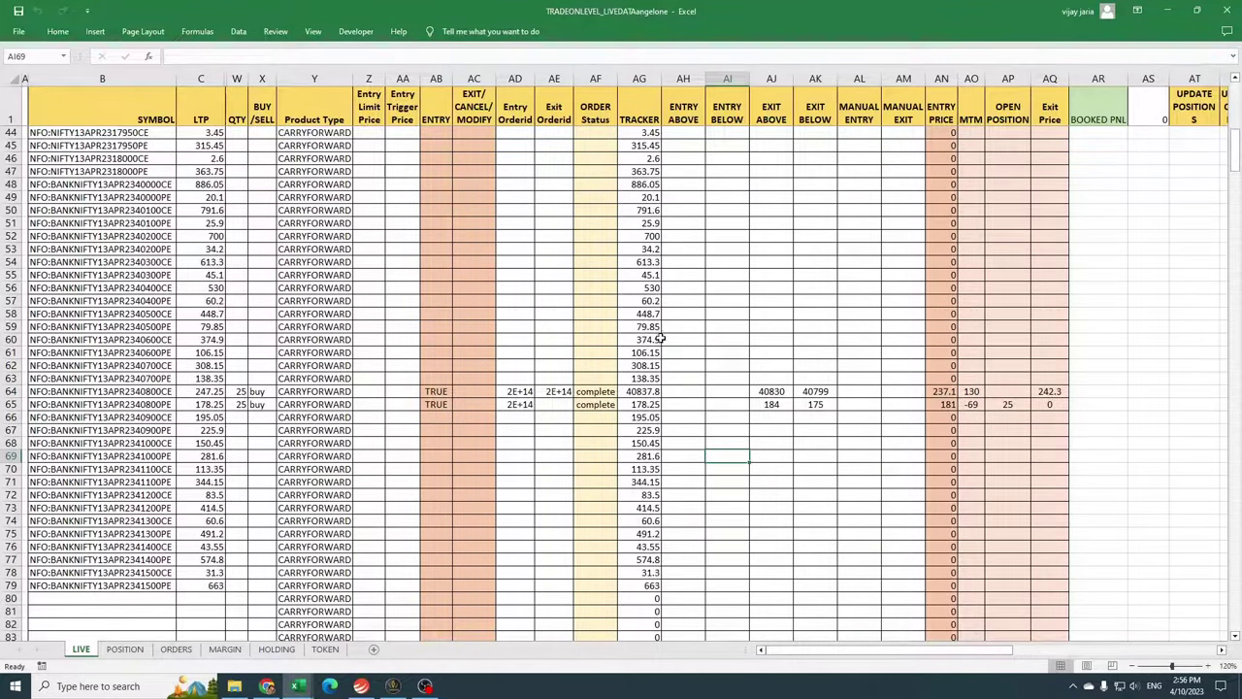
drag(771, 391, 826, 391)
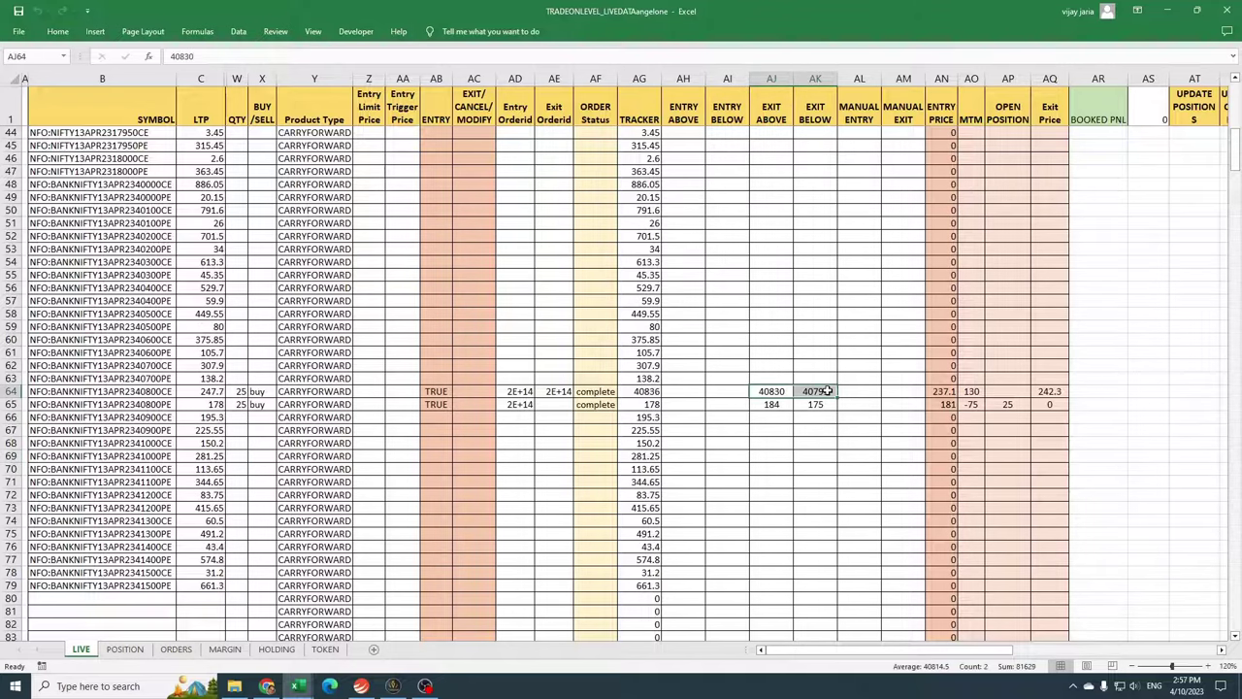
key(Delete)
Point the CE tracker AG64 at the futures price with the formula =C5.
click(635, 391)
text(=)
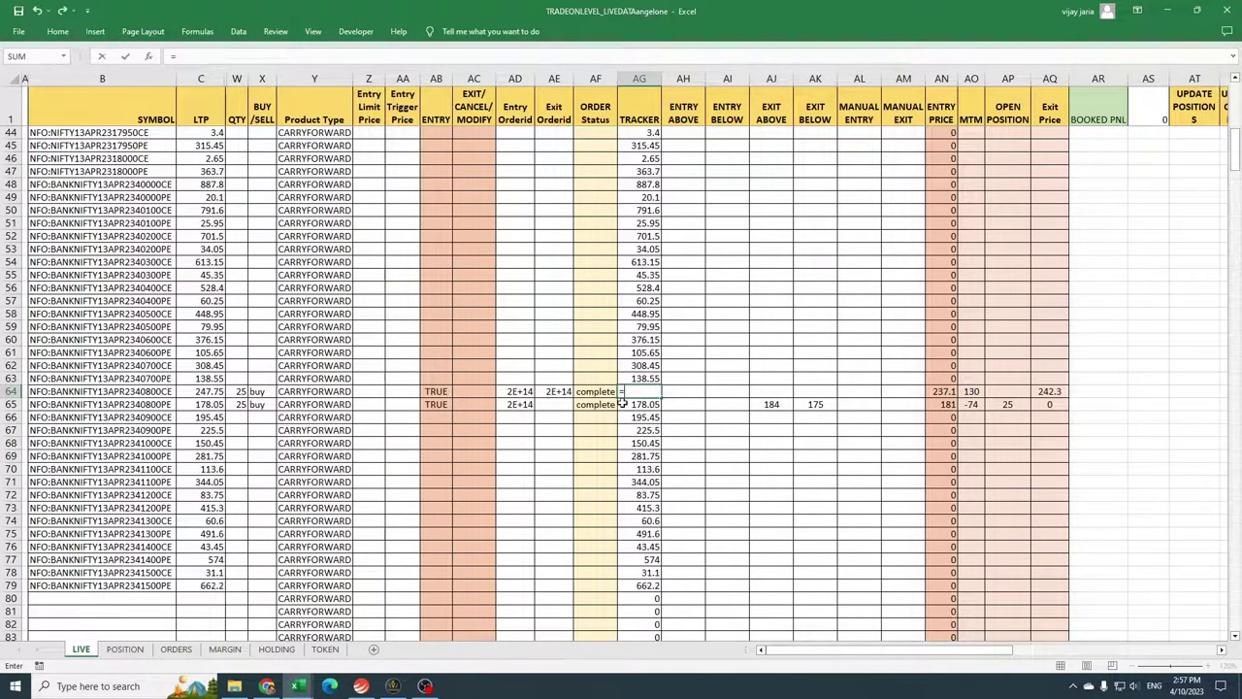
scroll(7, 378, up, 6)
scroll(5, 352, up, 8)
click(201, 172)
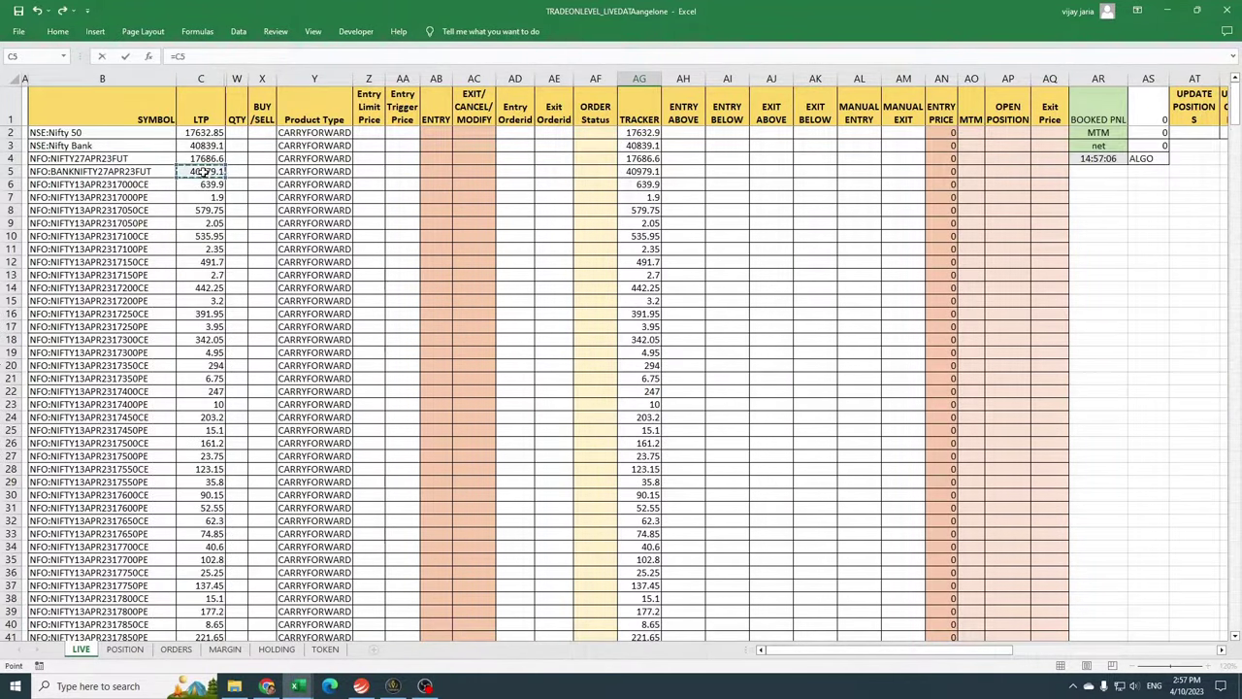
key(Return)
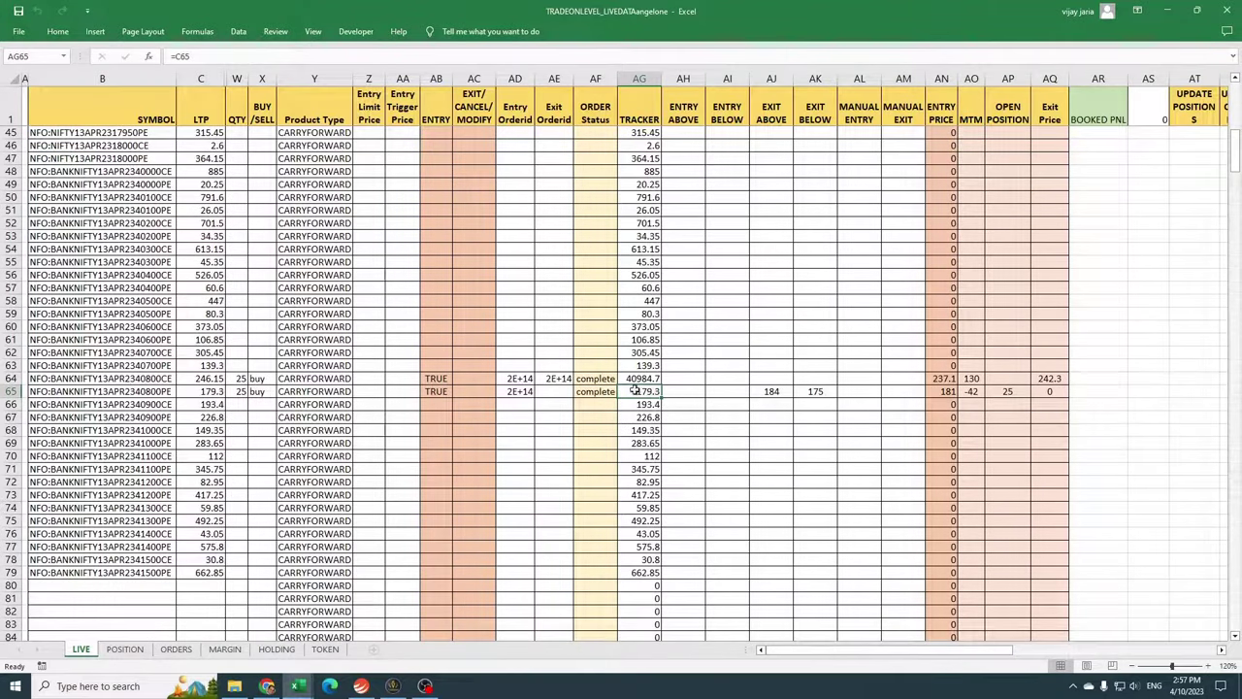
click(762, 379)
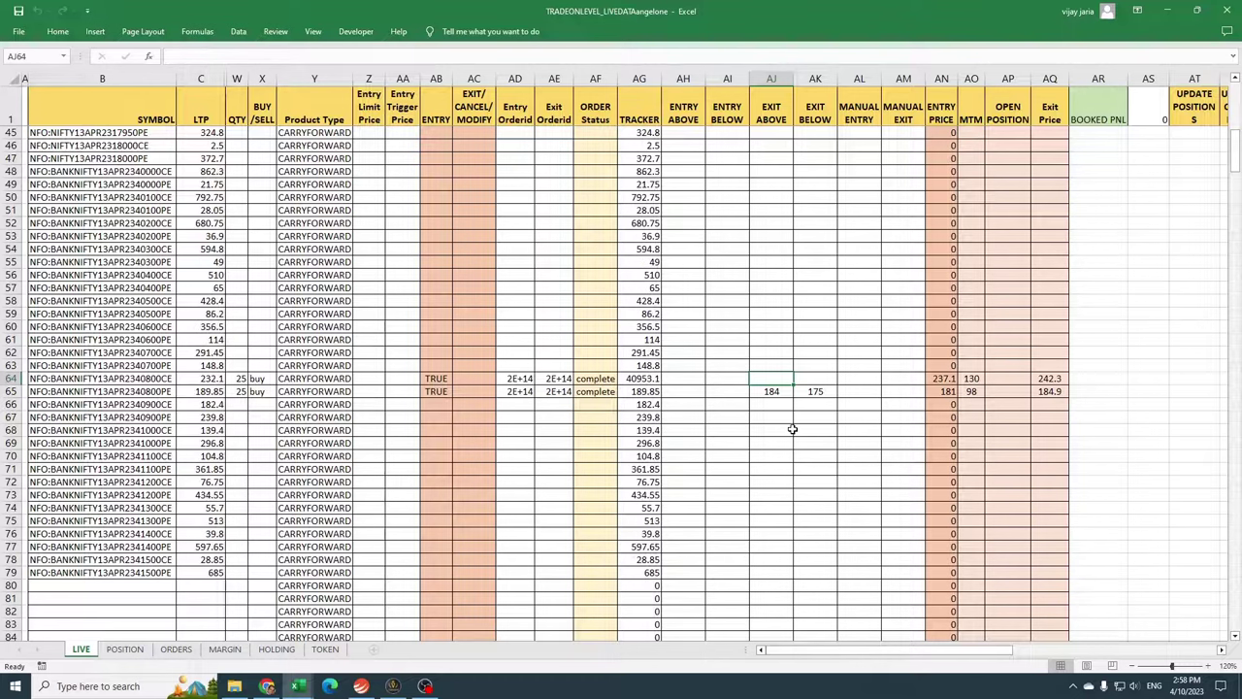
click(555, 391)
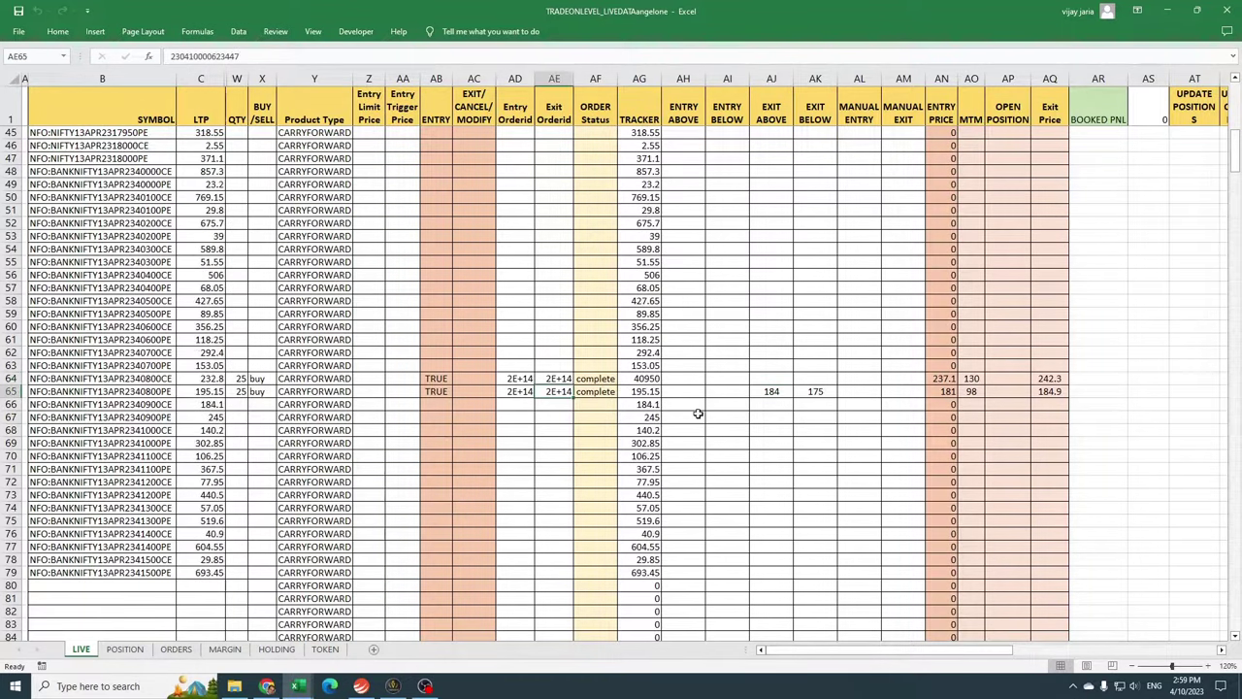
scroll(694, 413, up, 1)
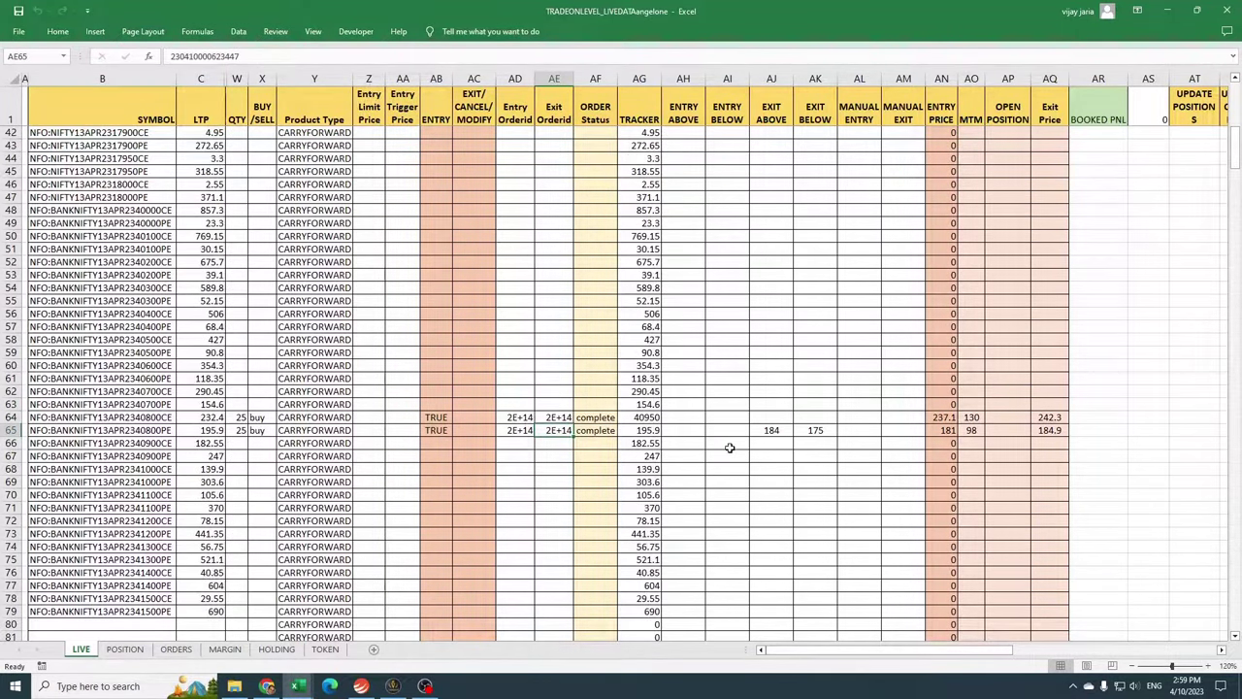
scroll(694, 455, up, 8)
click(638, 419)
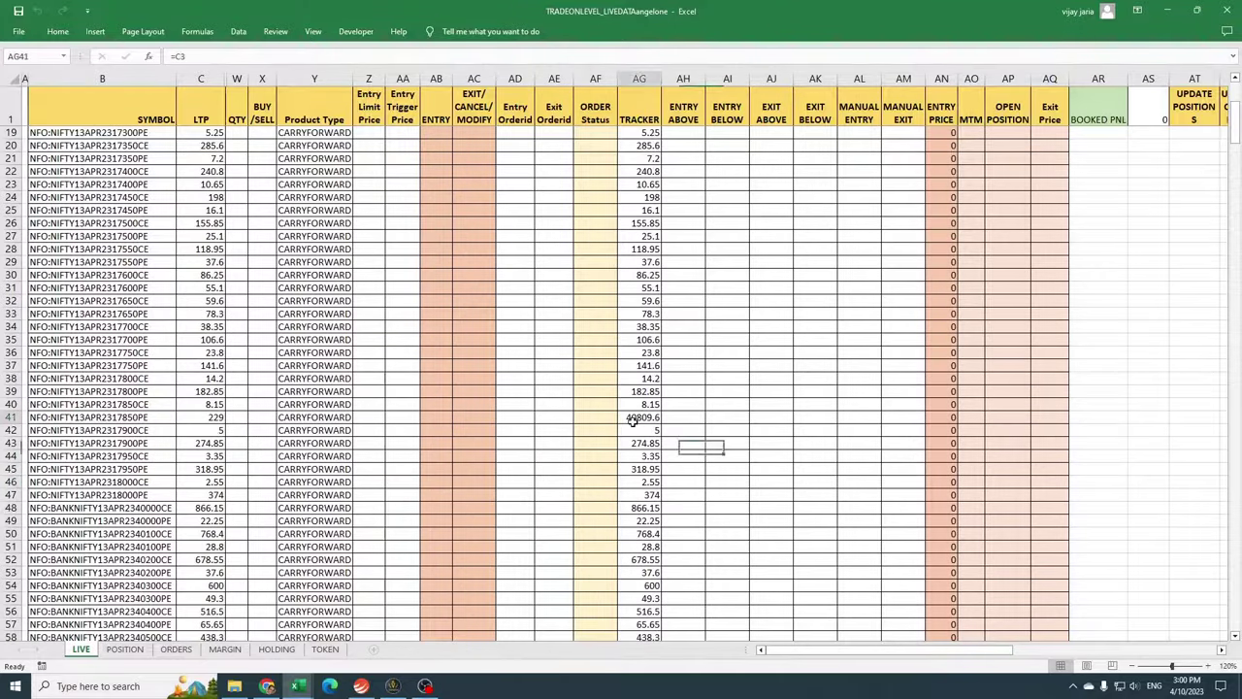
drag(683, 417, 810, 418)
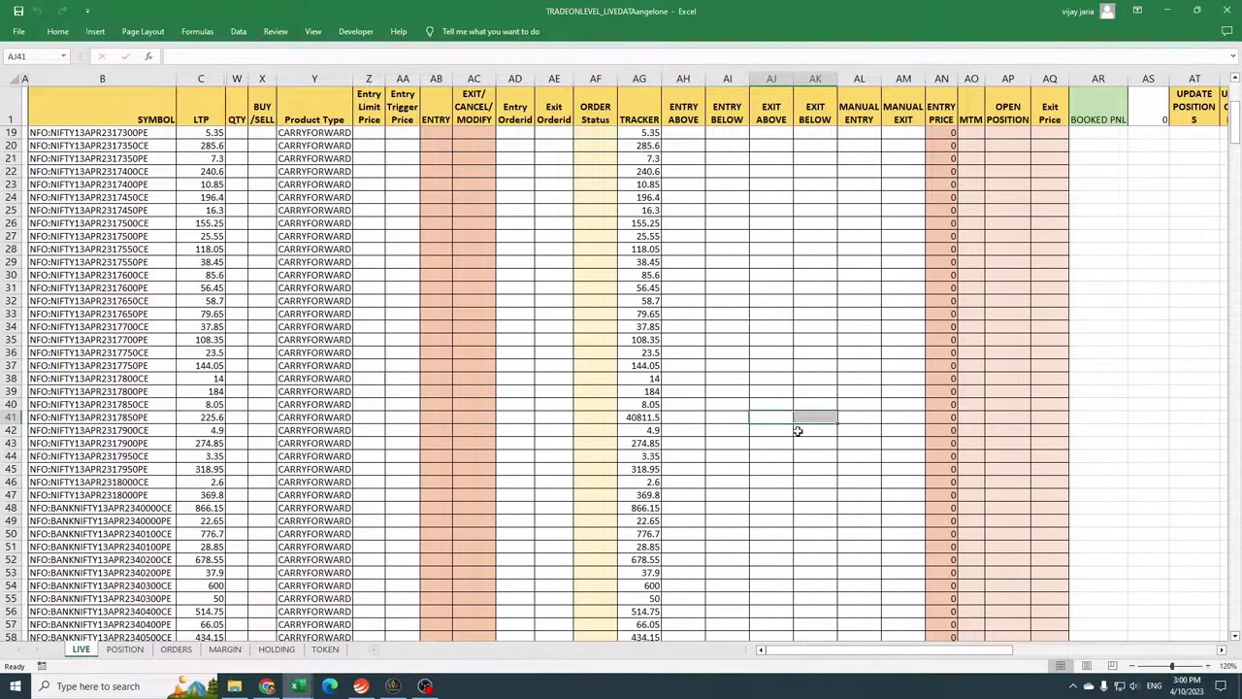
scroll(602, 421, down, 7)
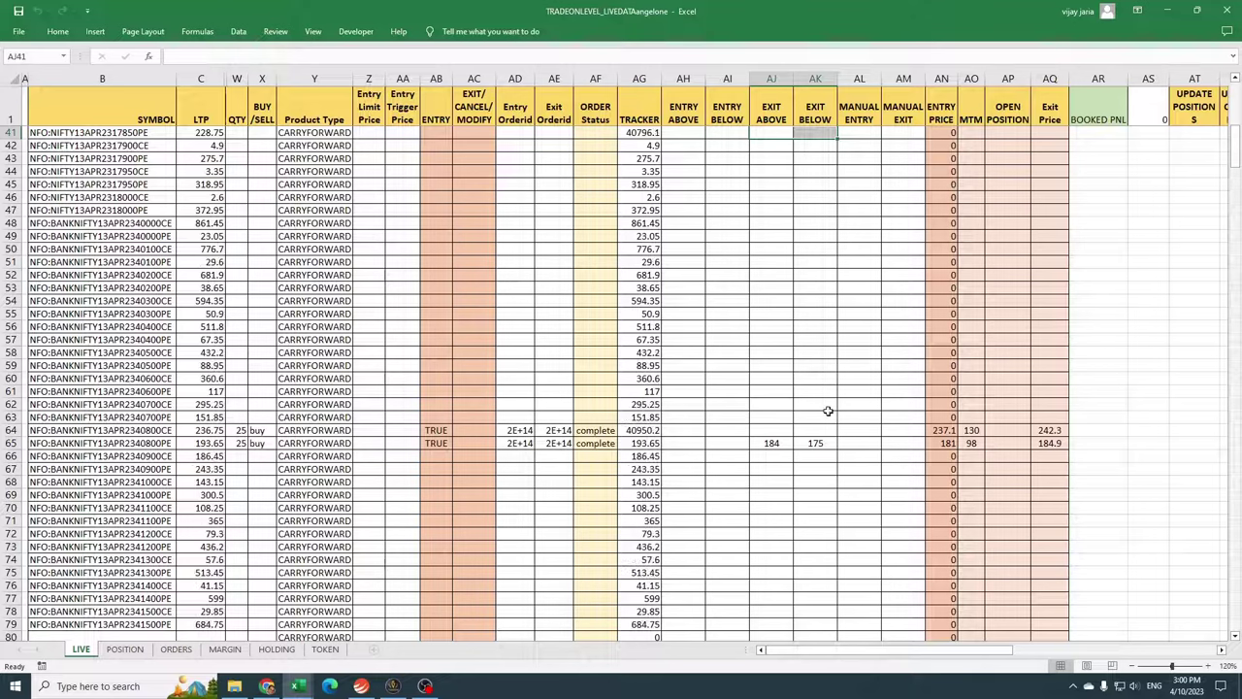
drag(786, 197, 786, 280)
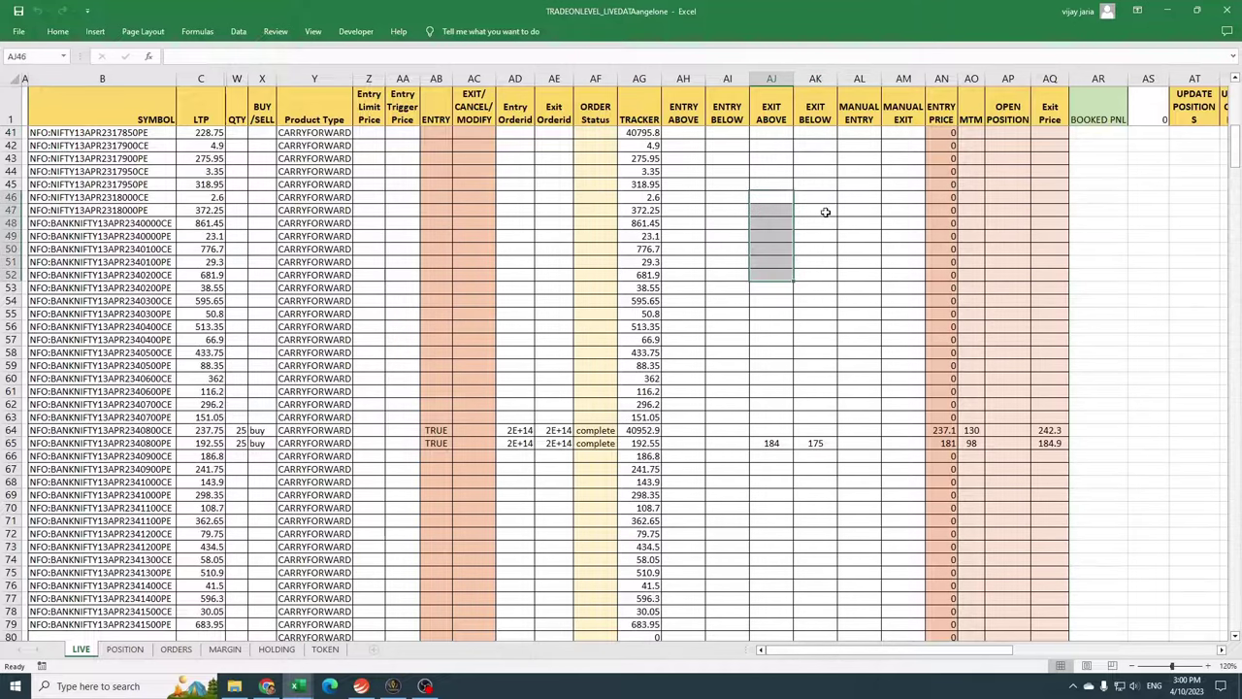
drag(823, 199, 825, 300)
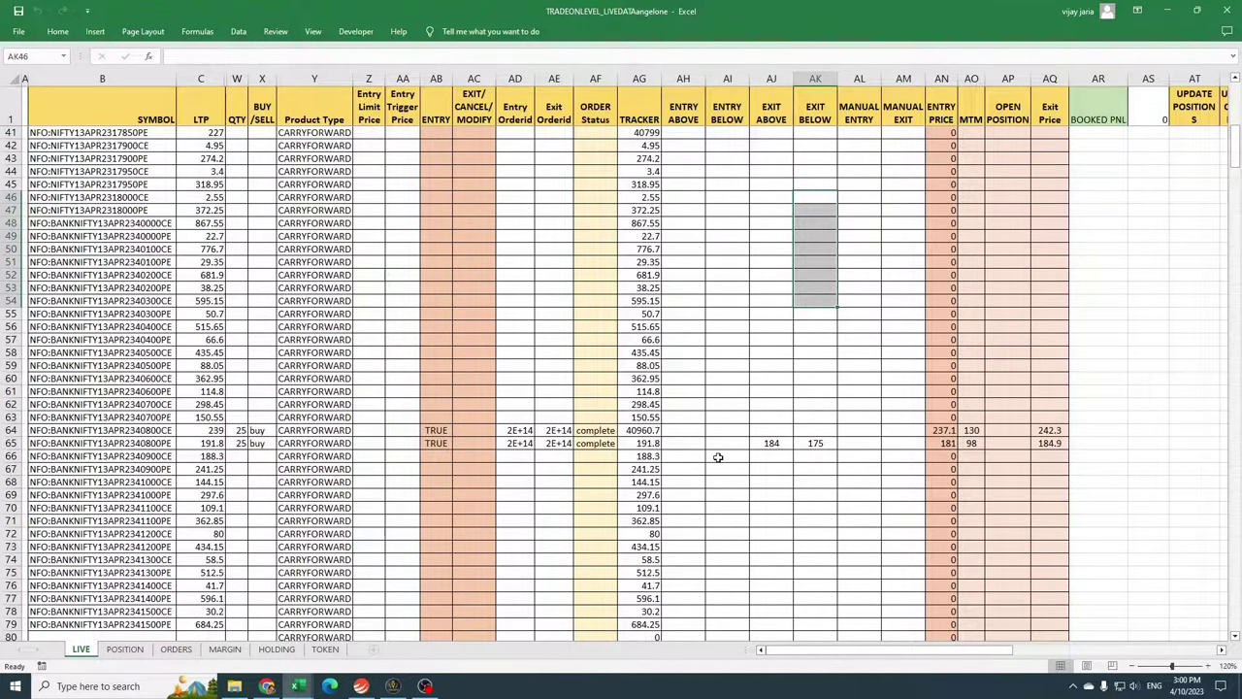